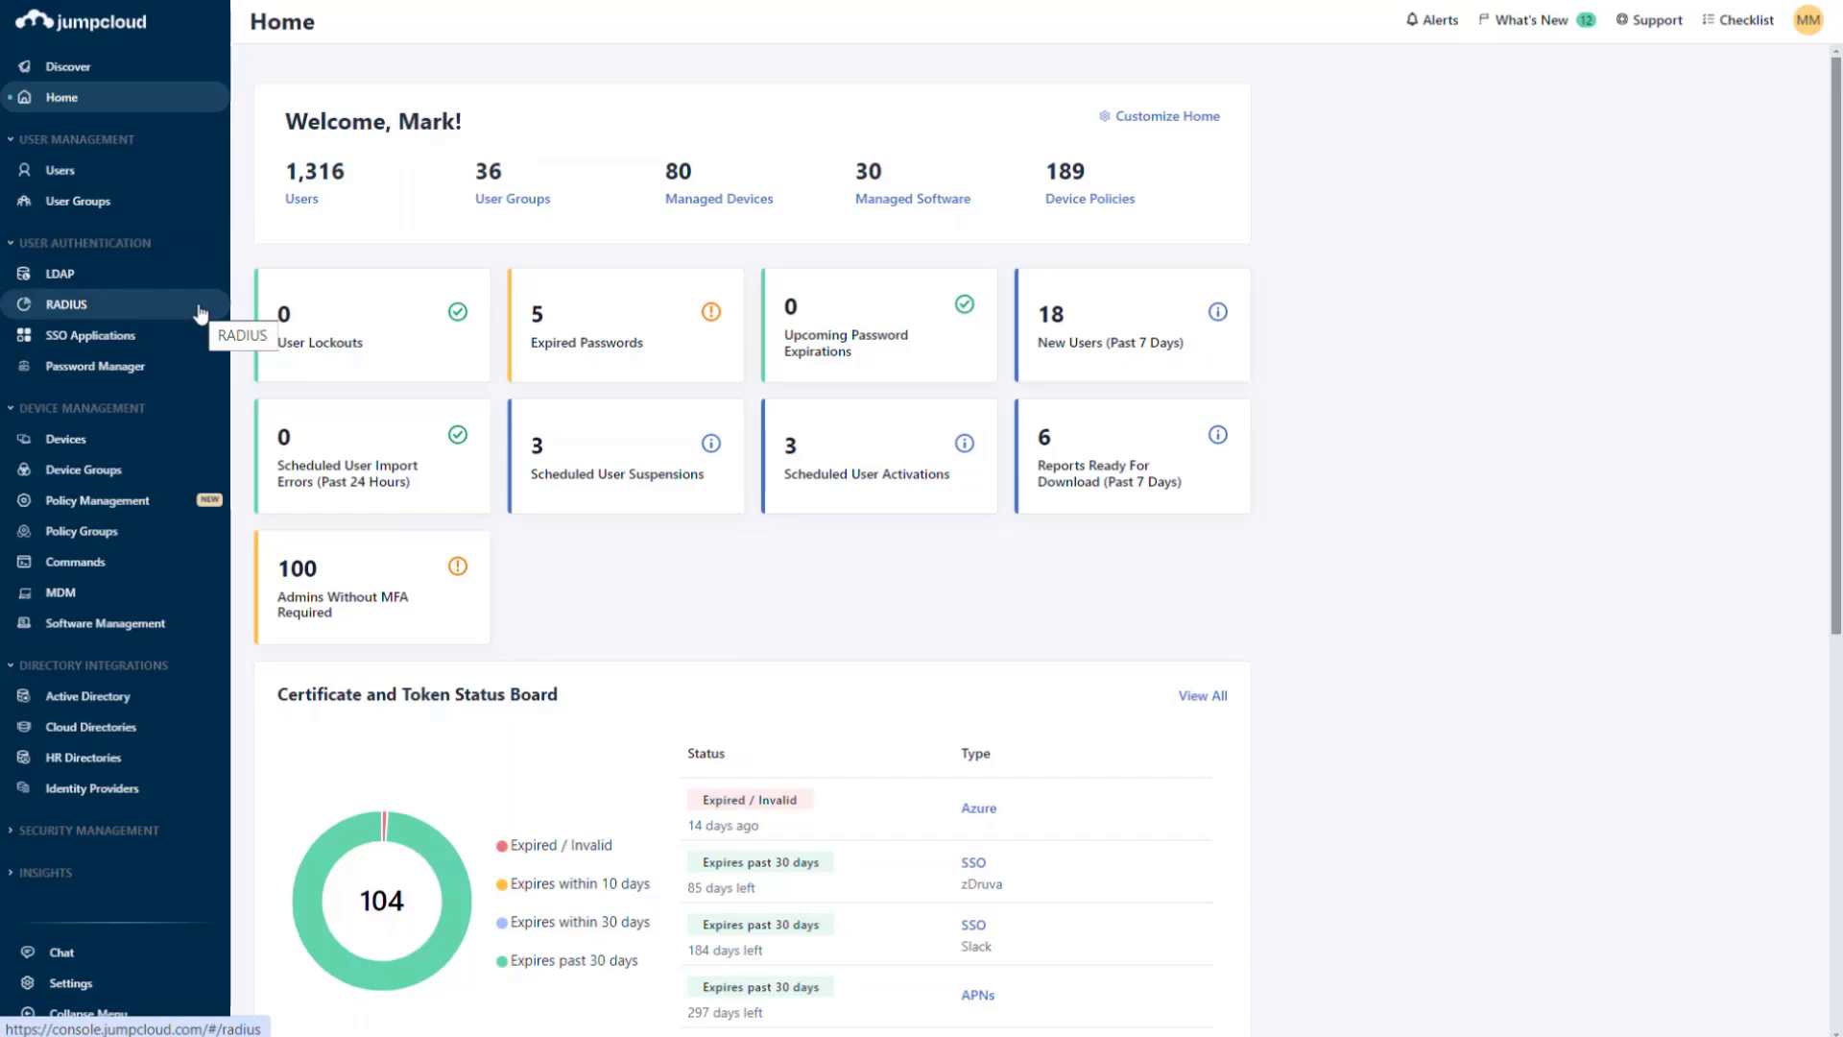
Step: Start a new RADIUS server configuration and name the server "Boulder Corporate Office WiFi"
click(198, 314)
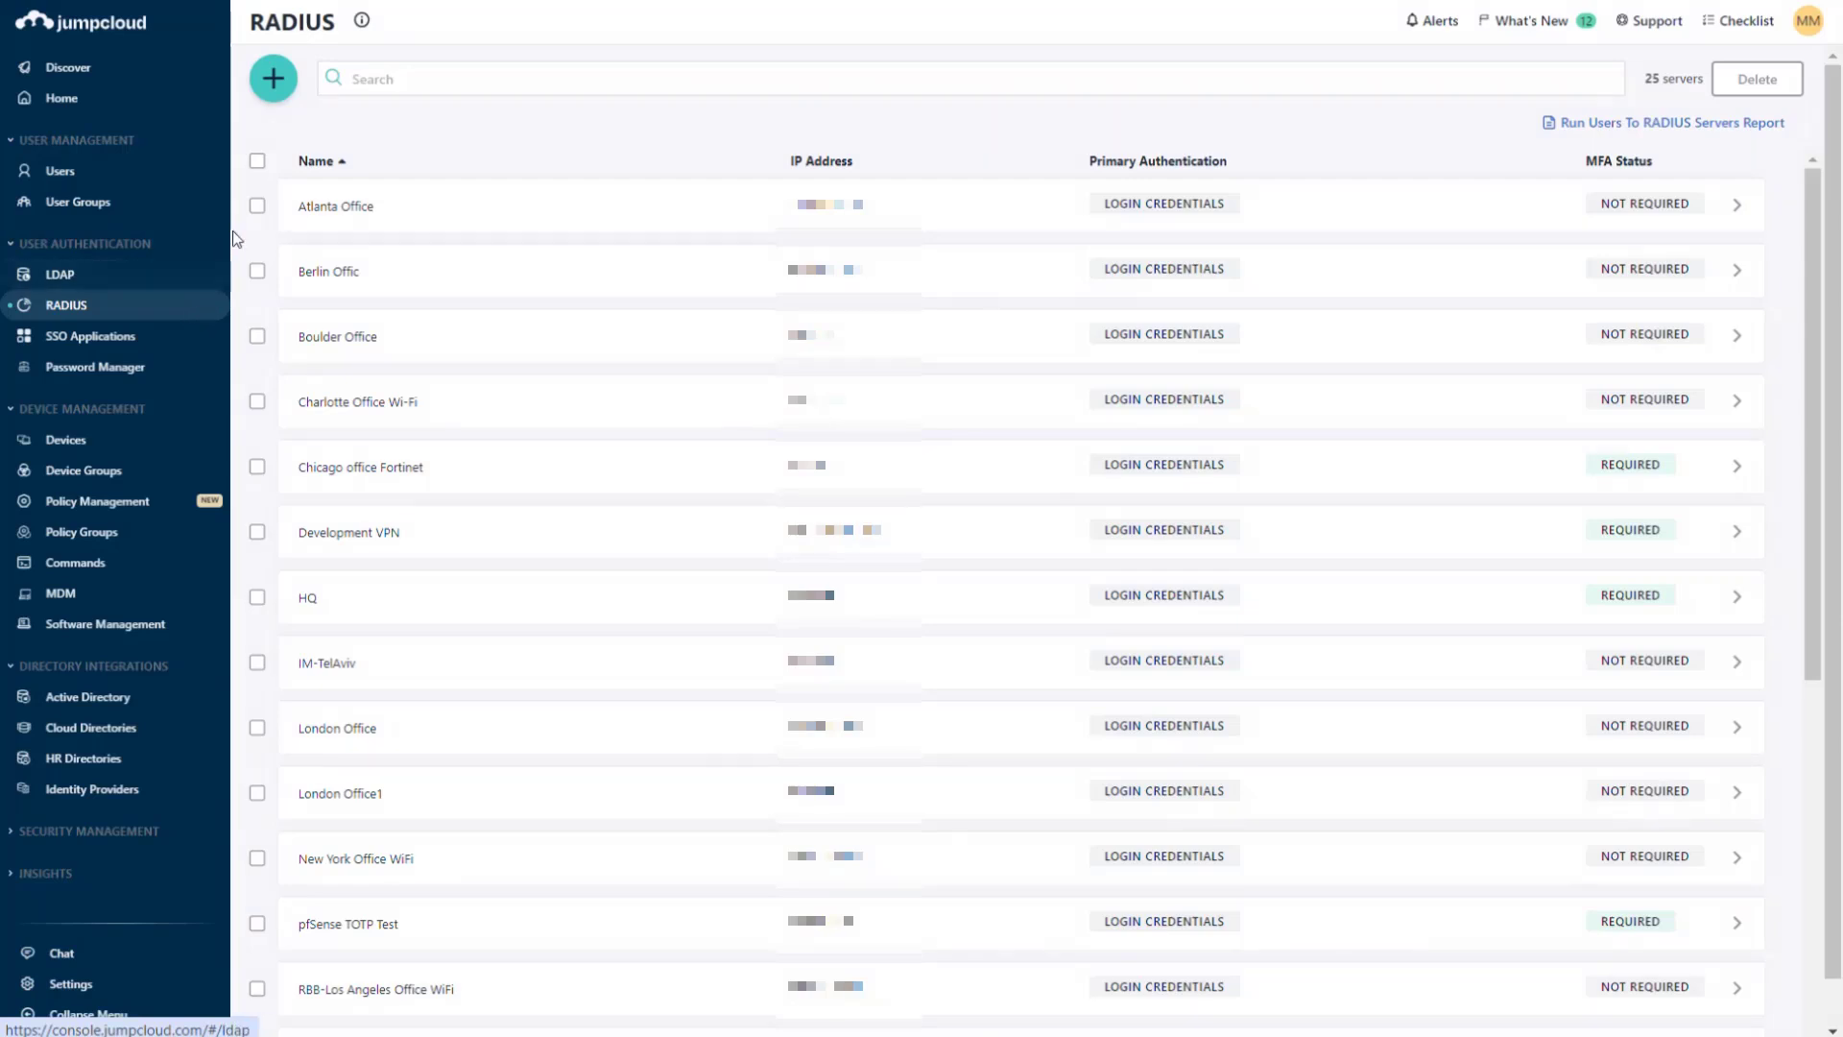
click(278, 96)
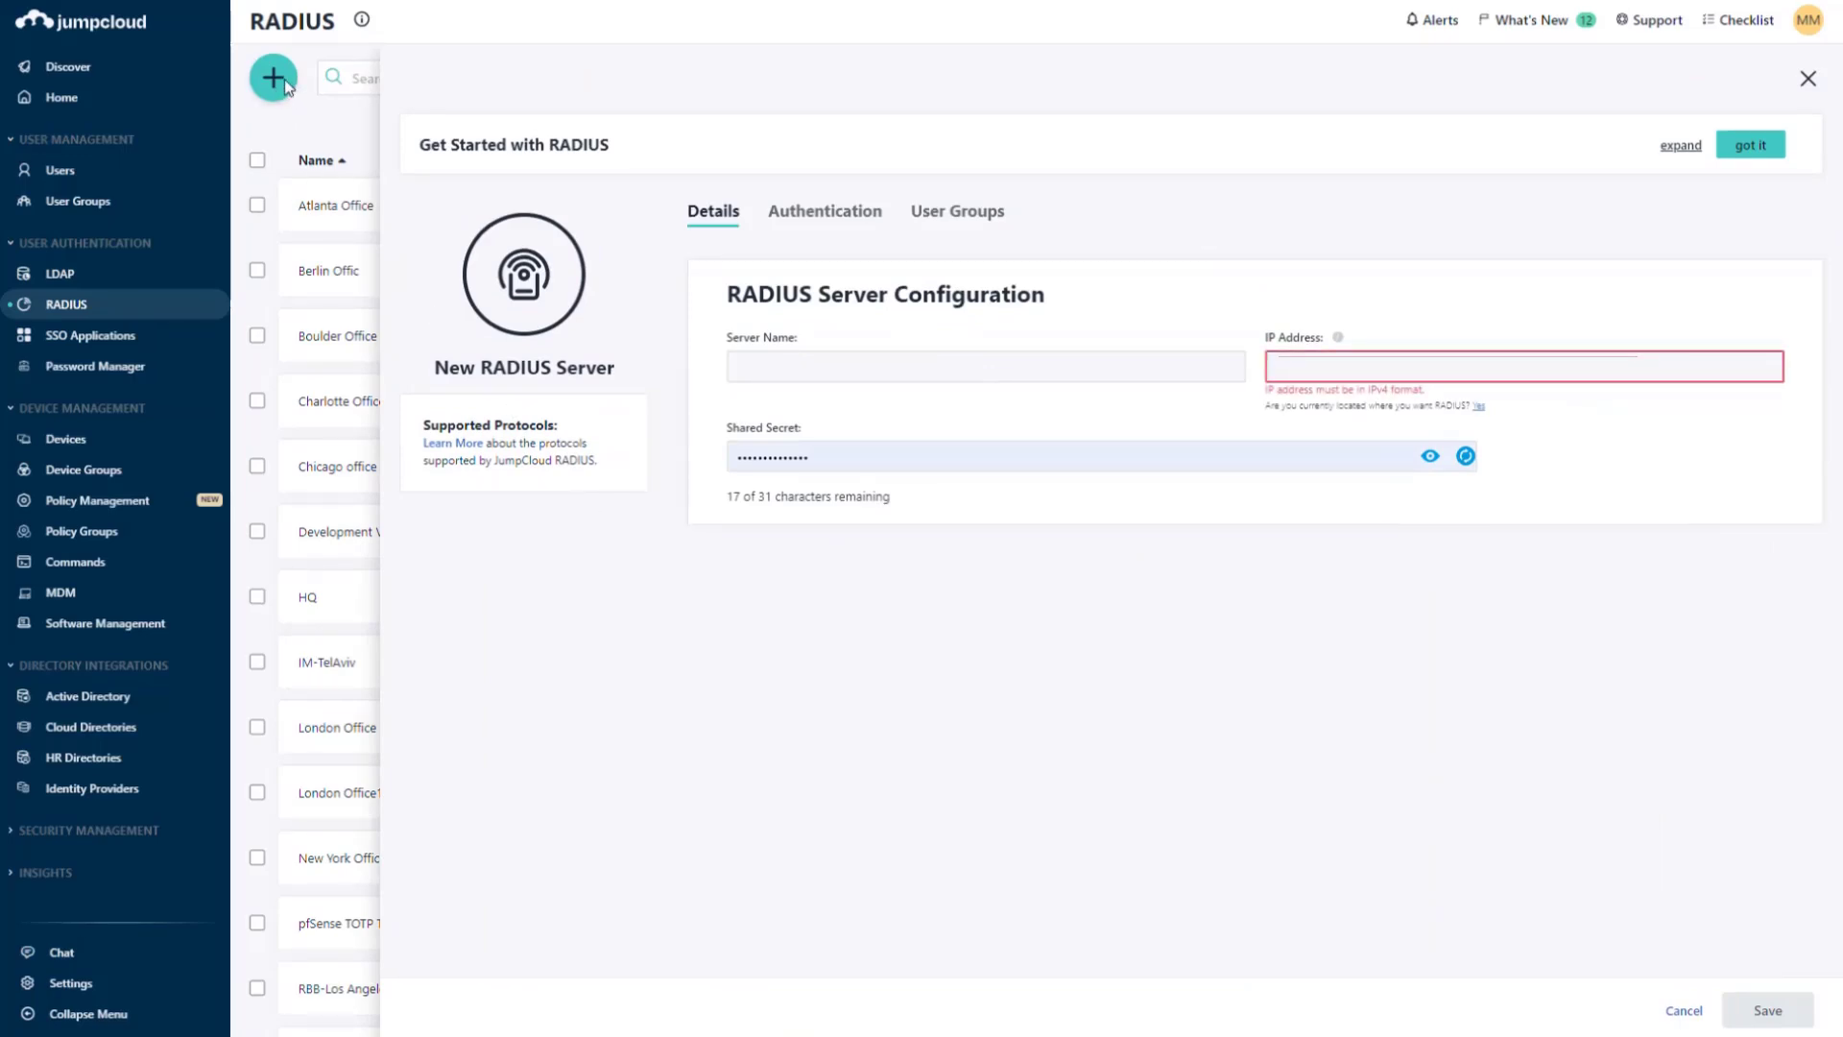
click(775, 364)
text(B)
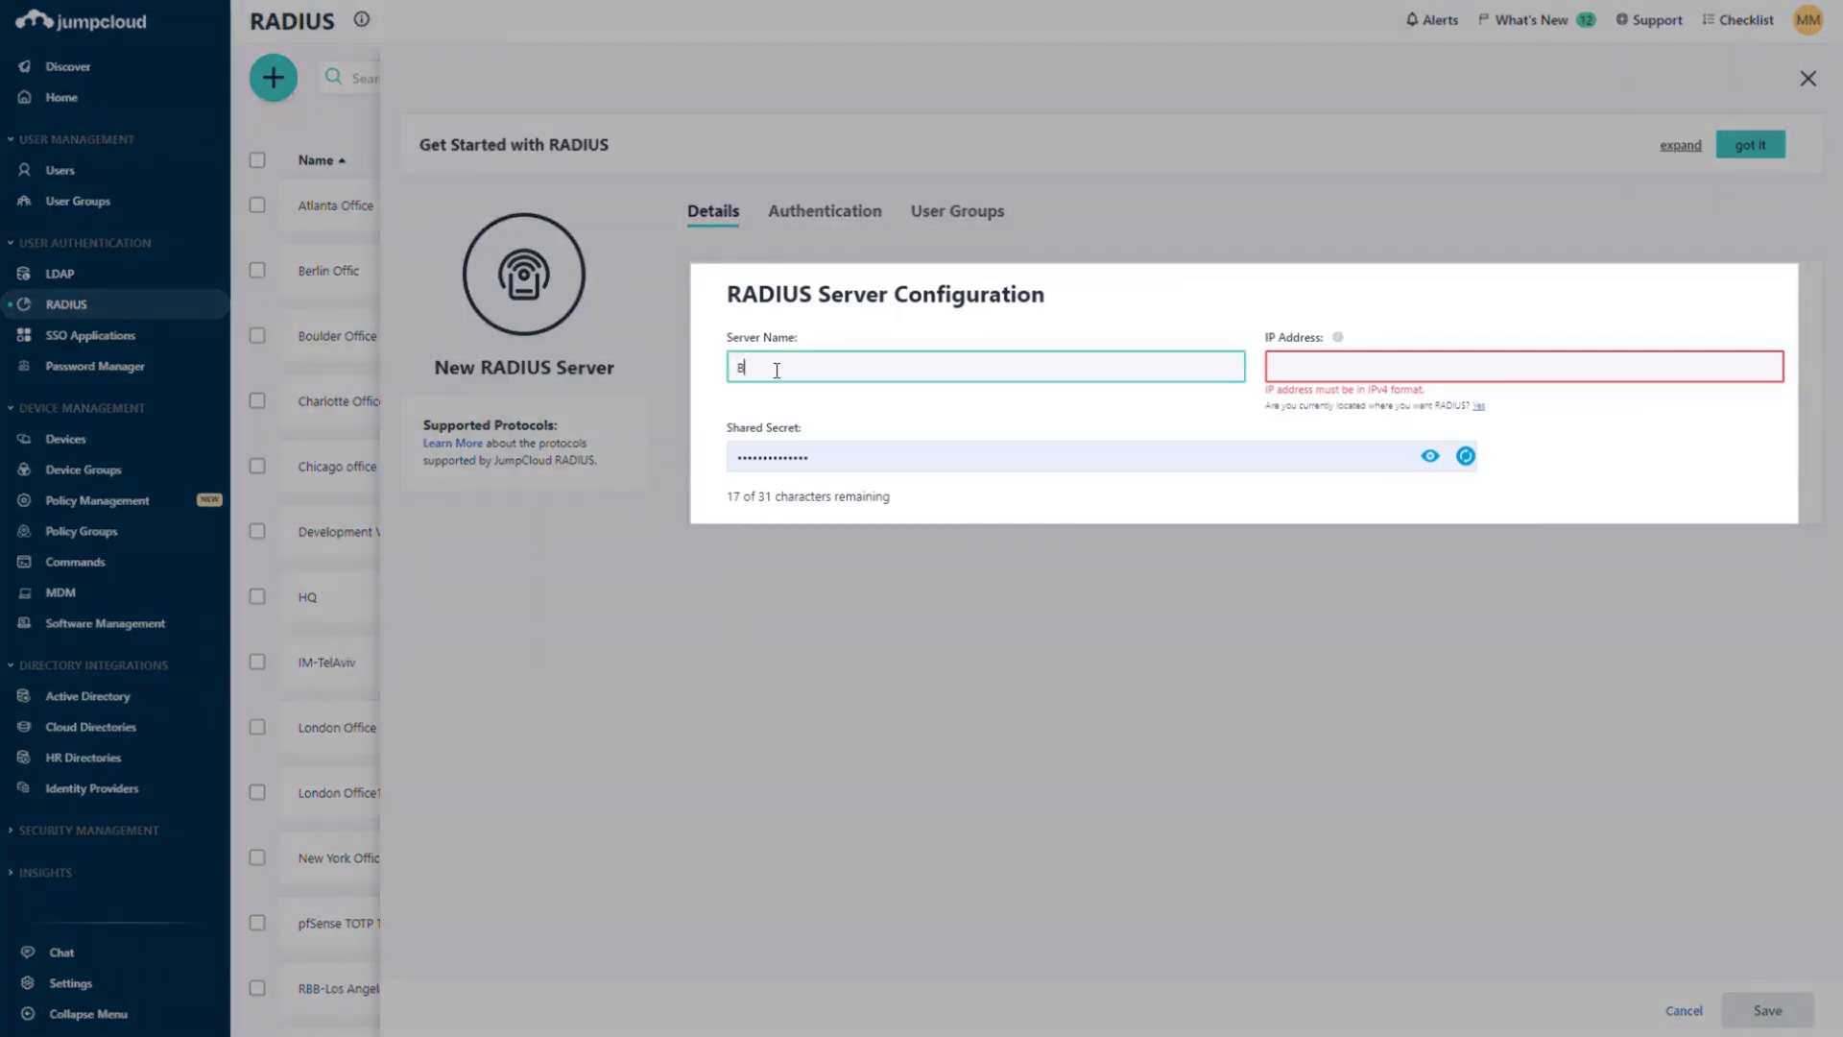
text(oulder)
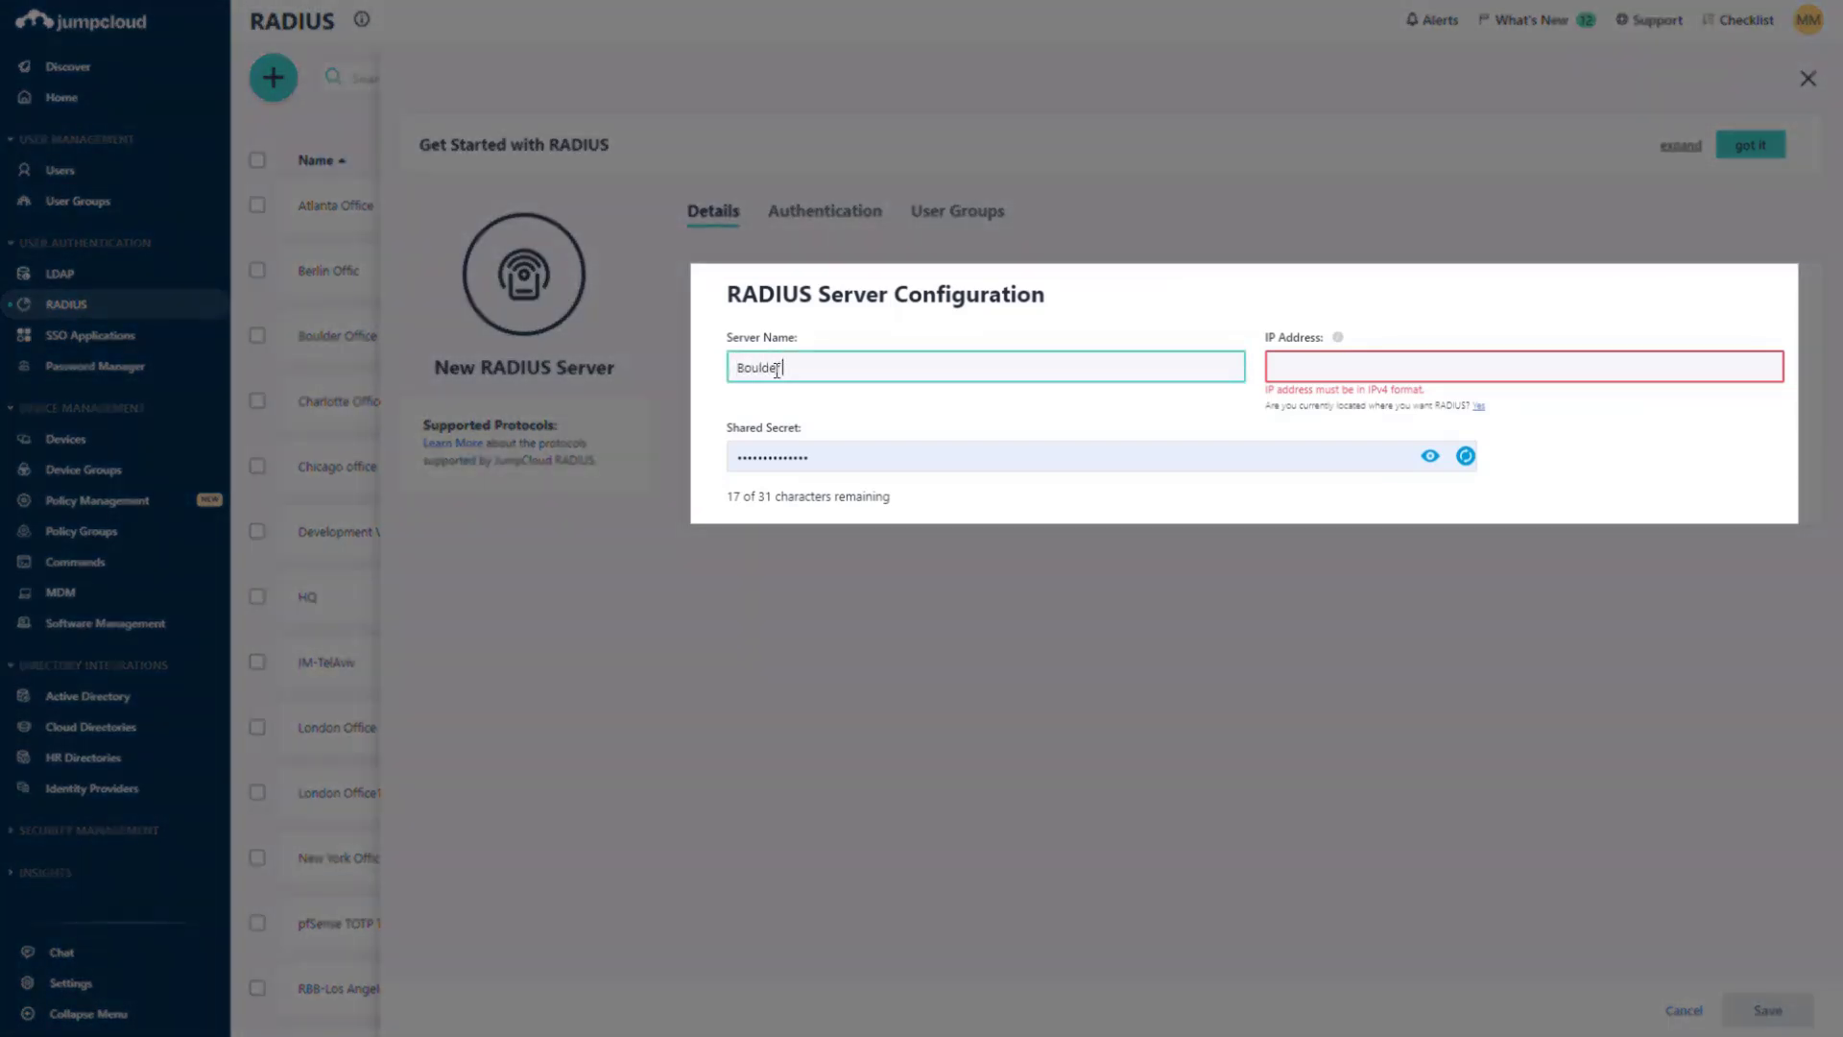
text( Corpor)
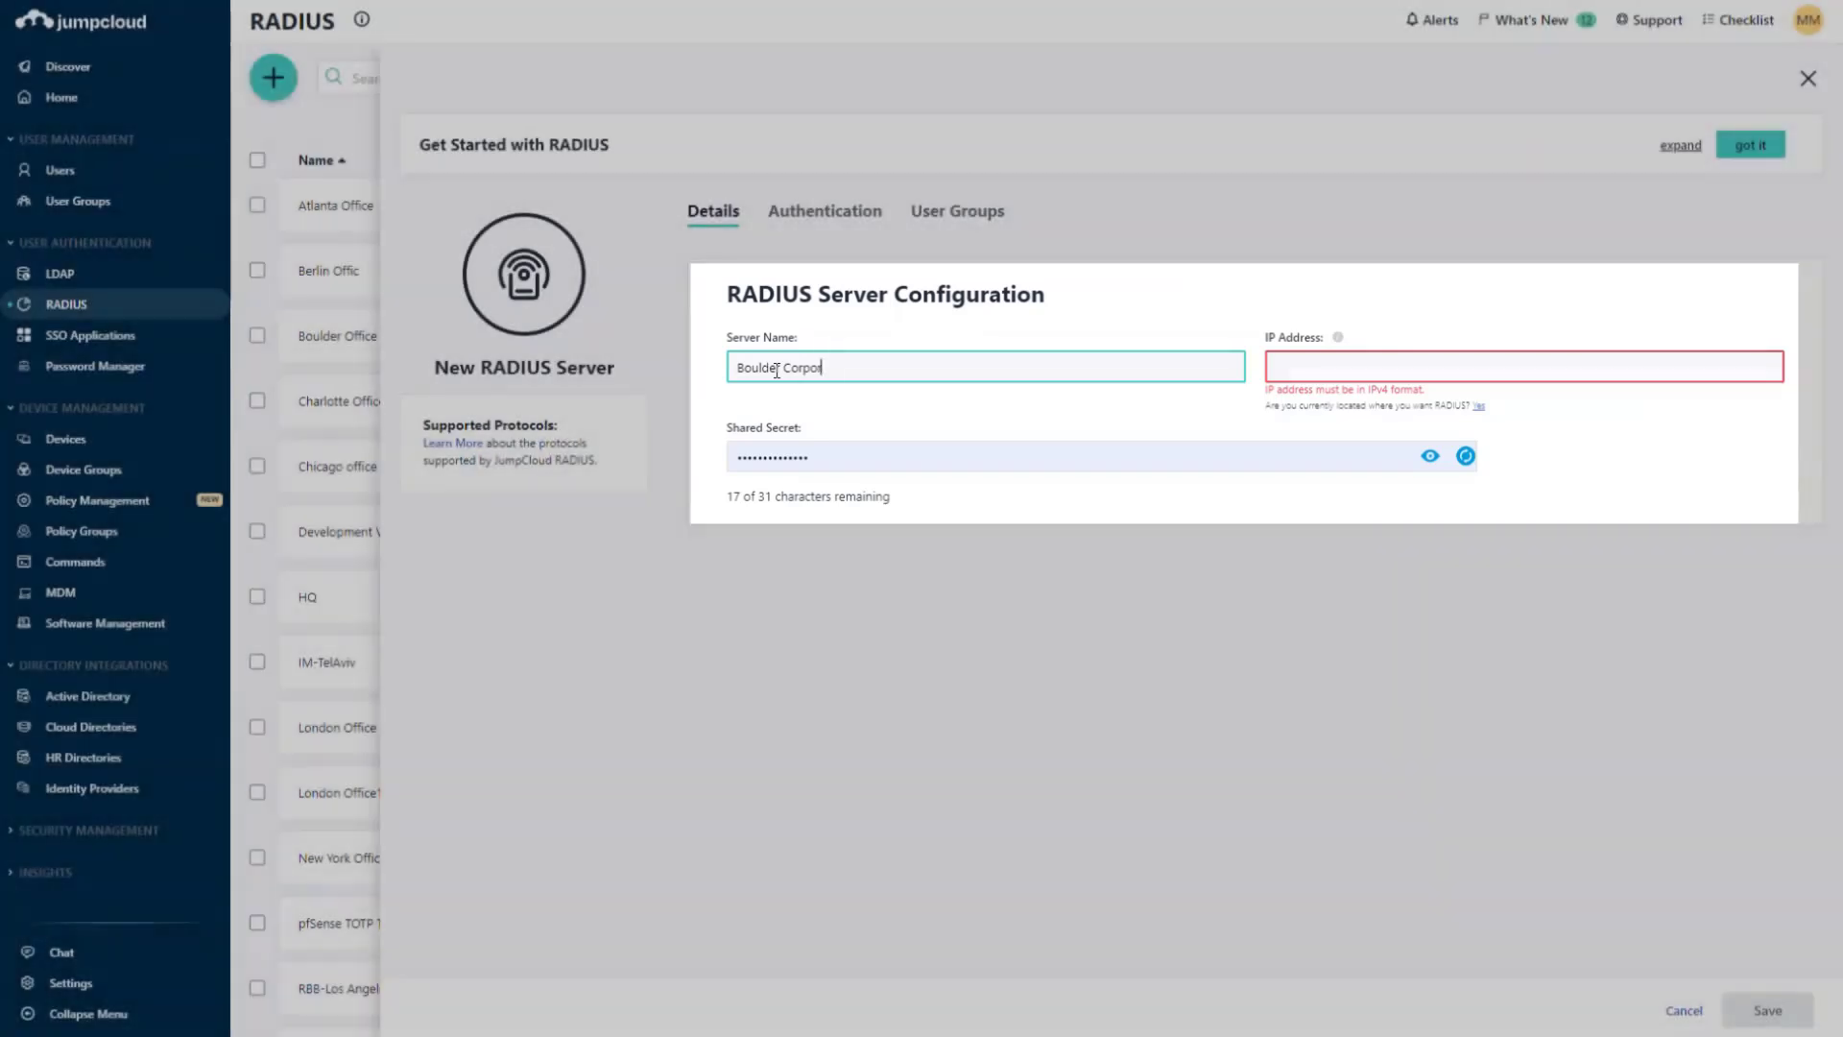
text(ate Office)
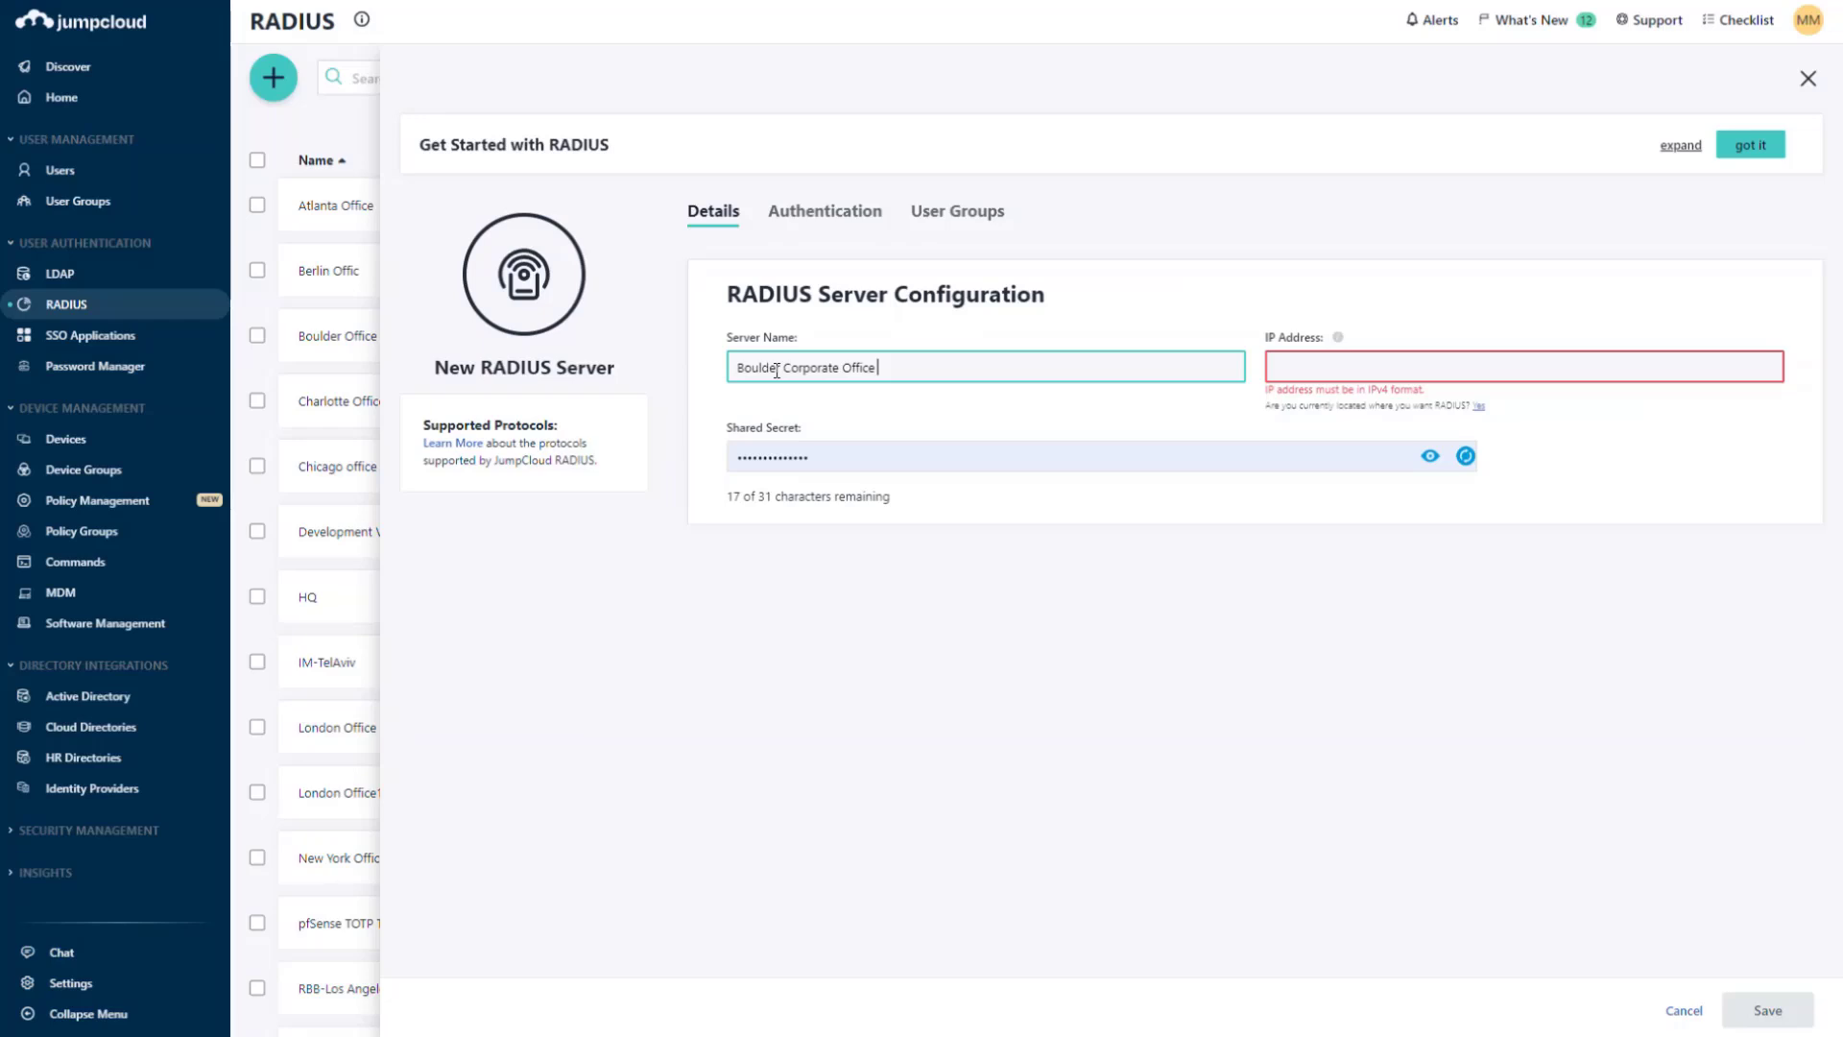
text(WiFi)
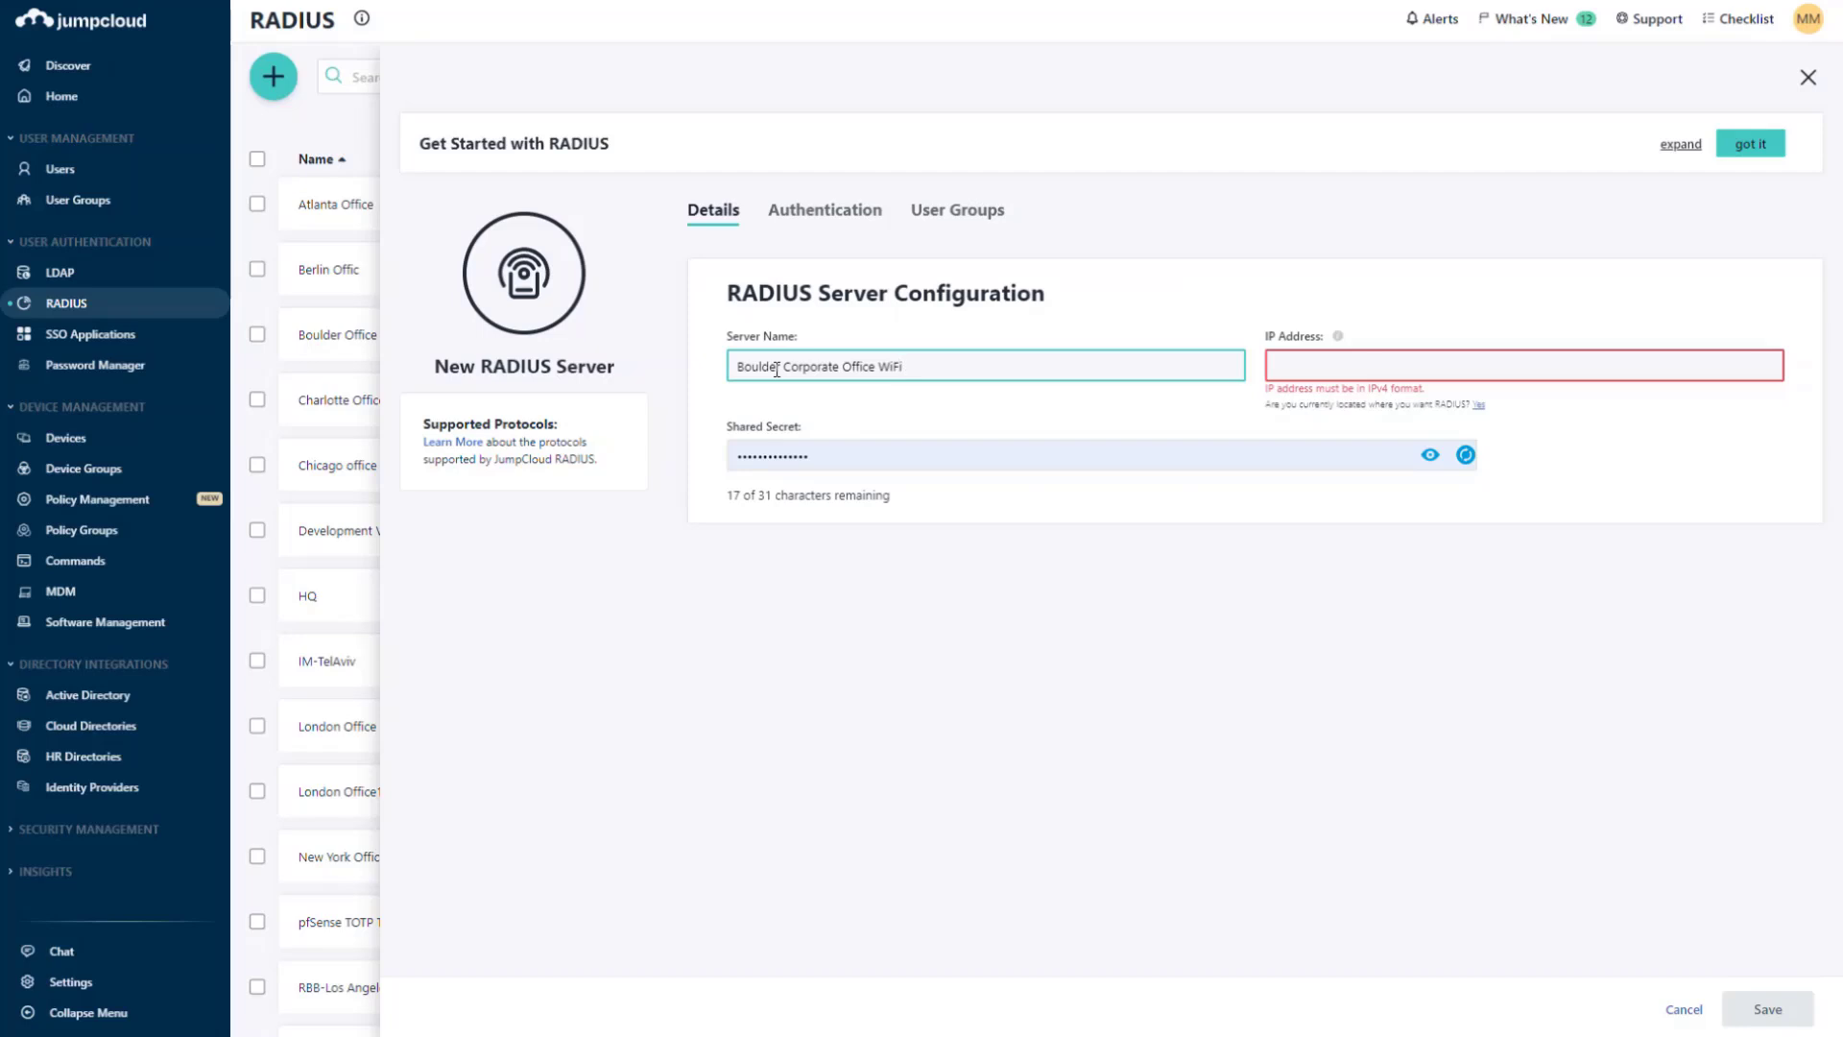
Step: Set the new RADIUS server's IP address to 127.0.0.222
click(1313, 363)
text(127)
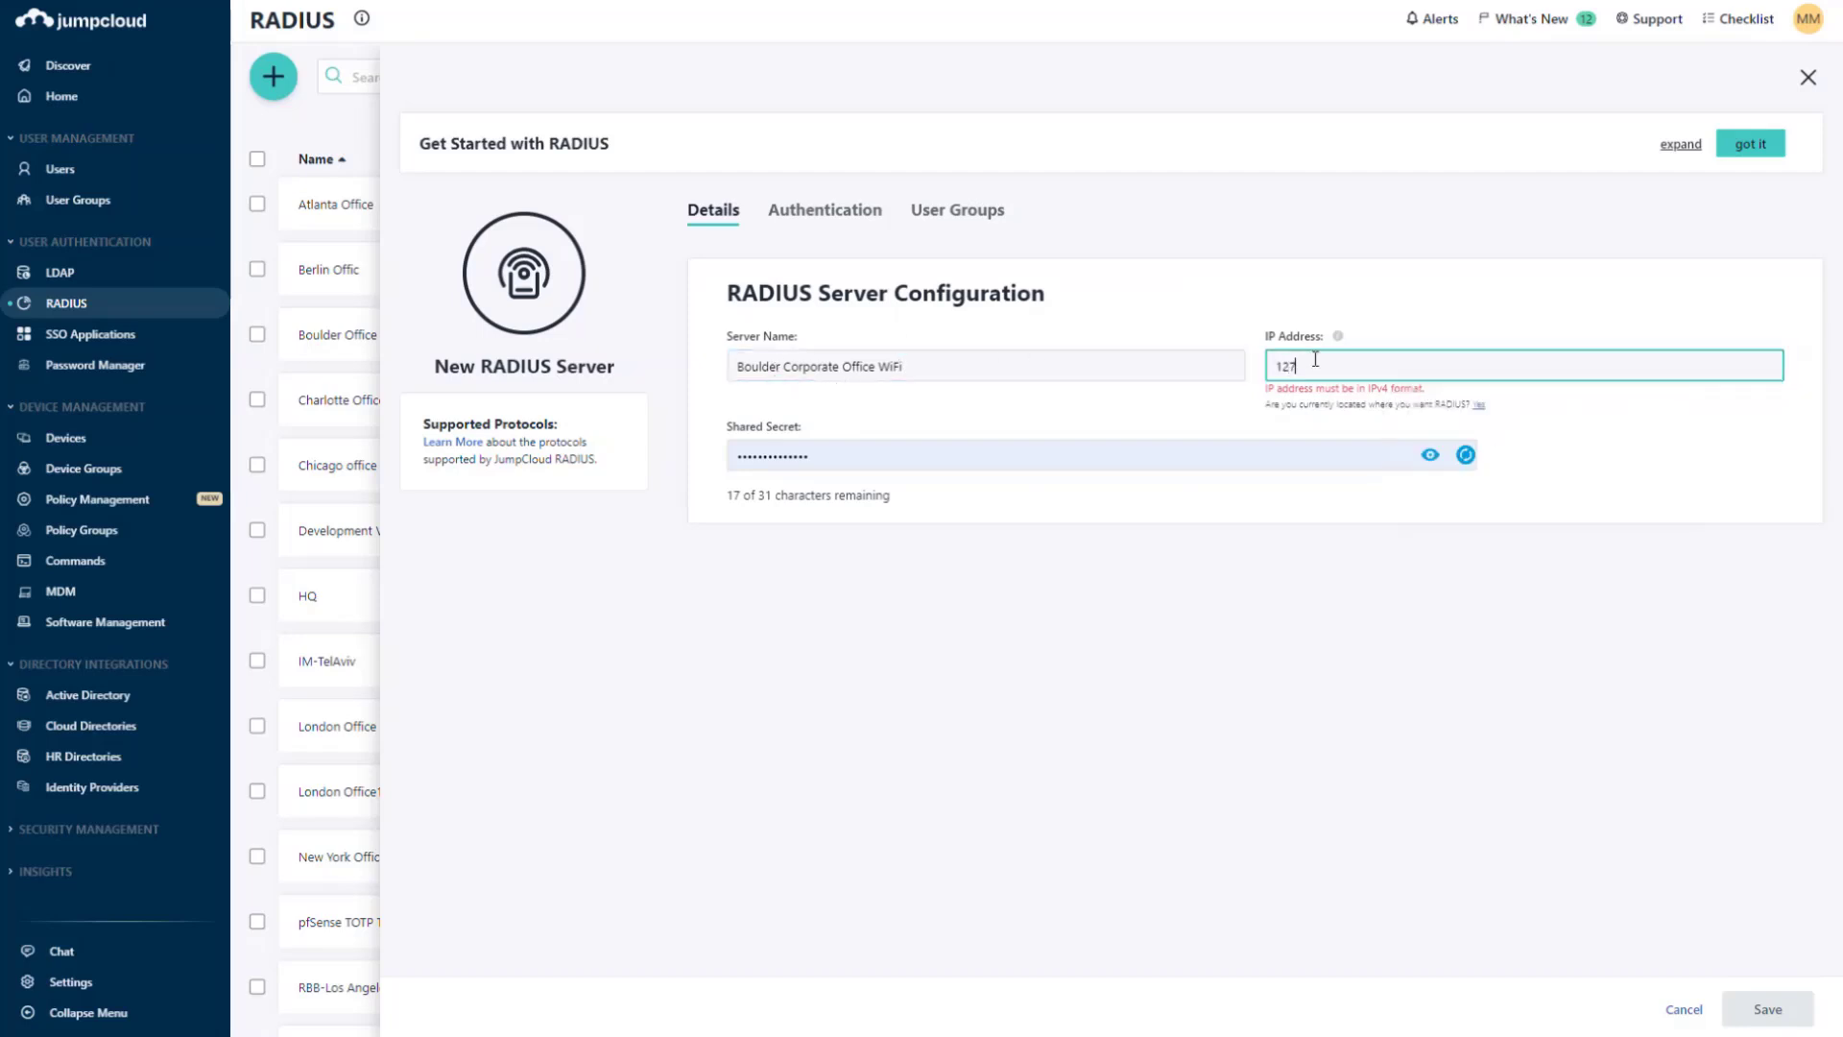
text(.0.0.222)
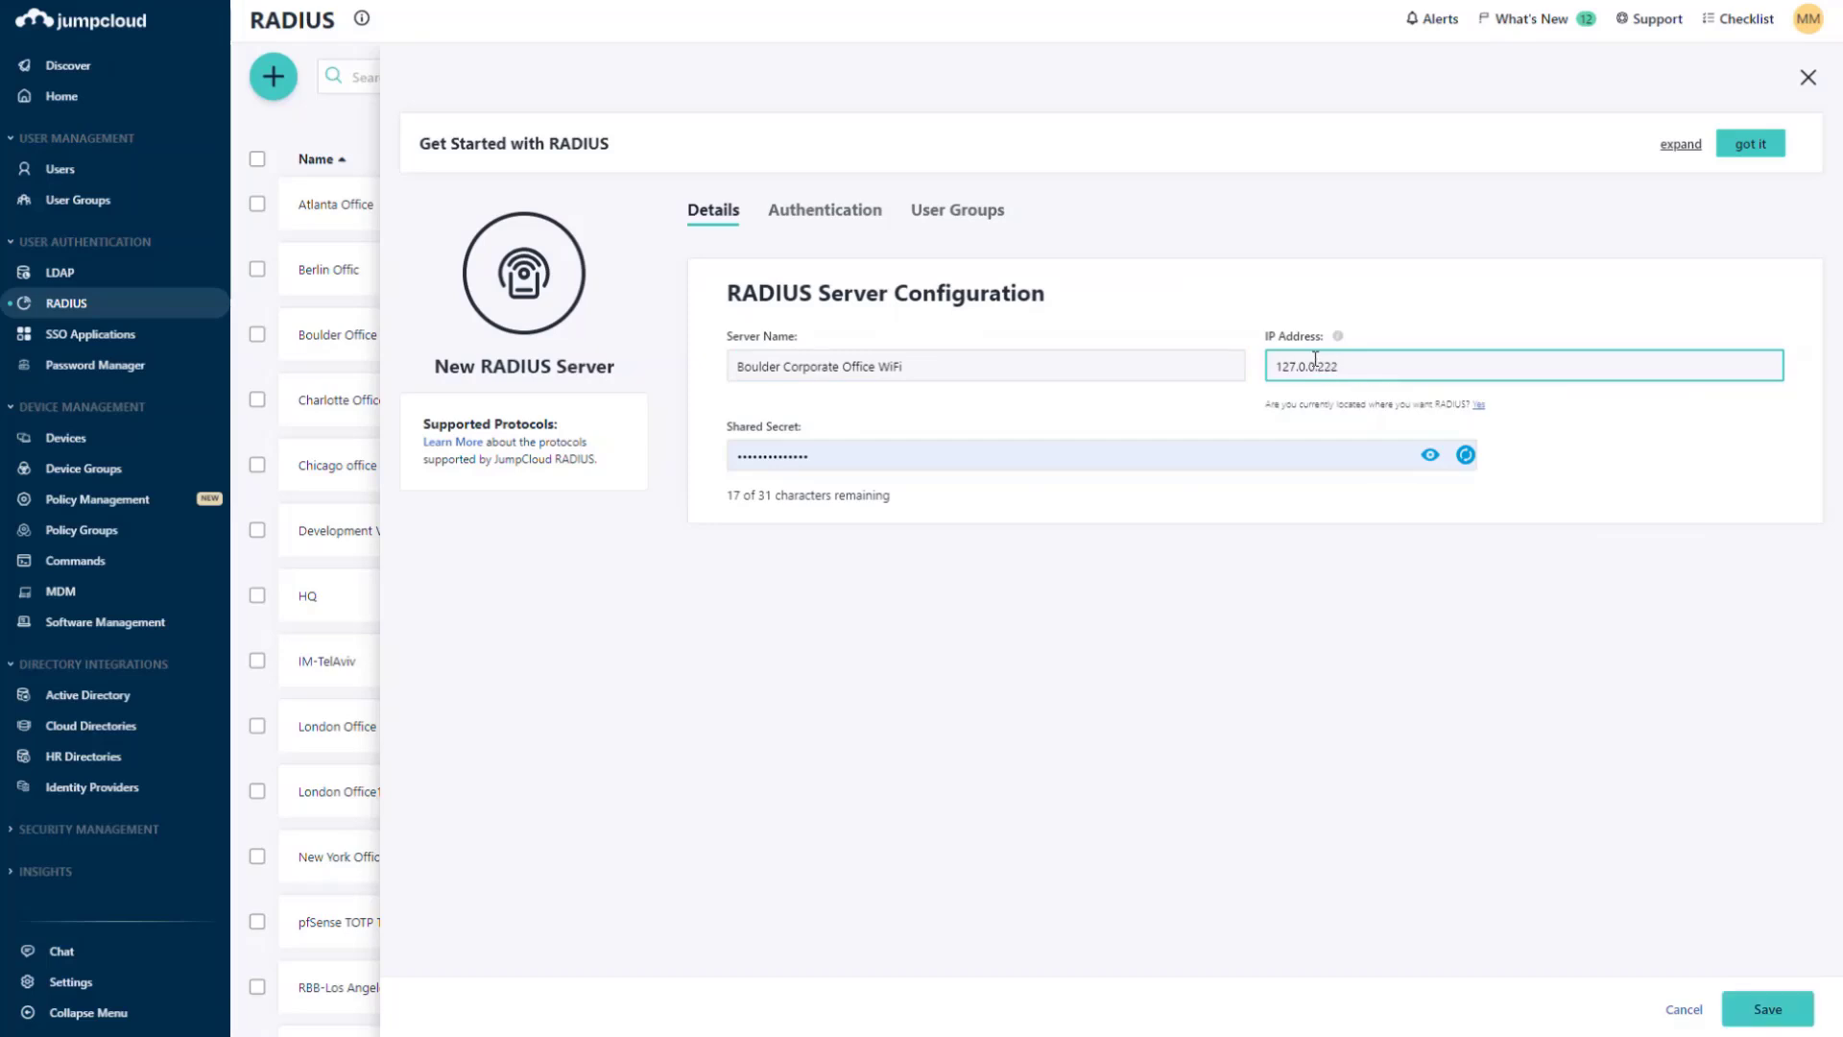
Step: Replace the prefilled shared secret with a new one and open the server's authentication settings
double_click(852, 453)
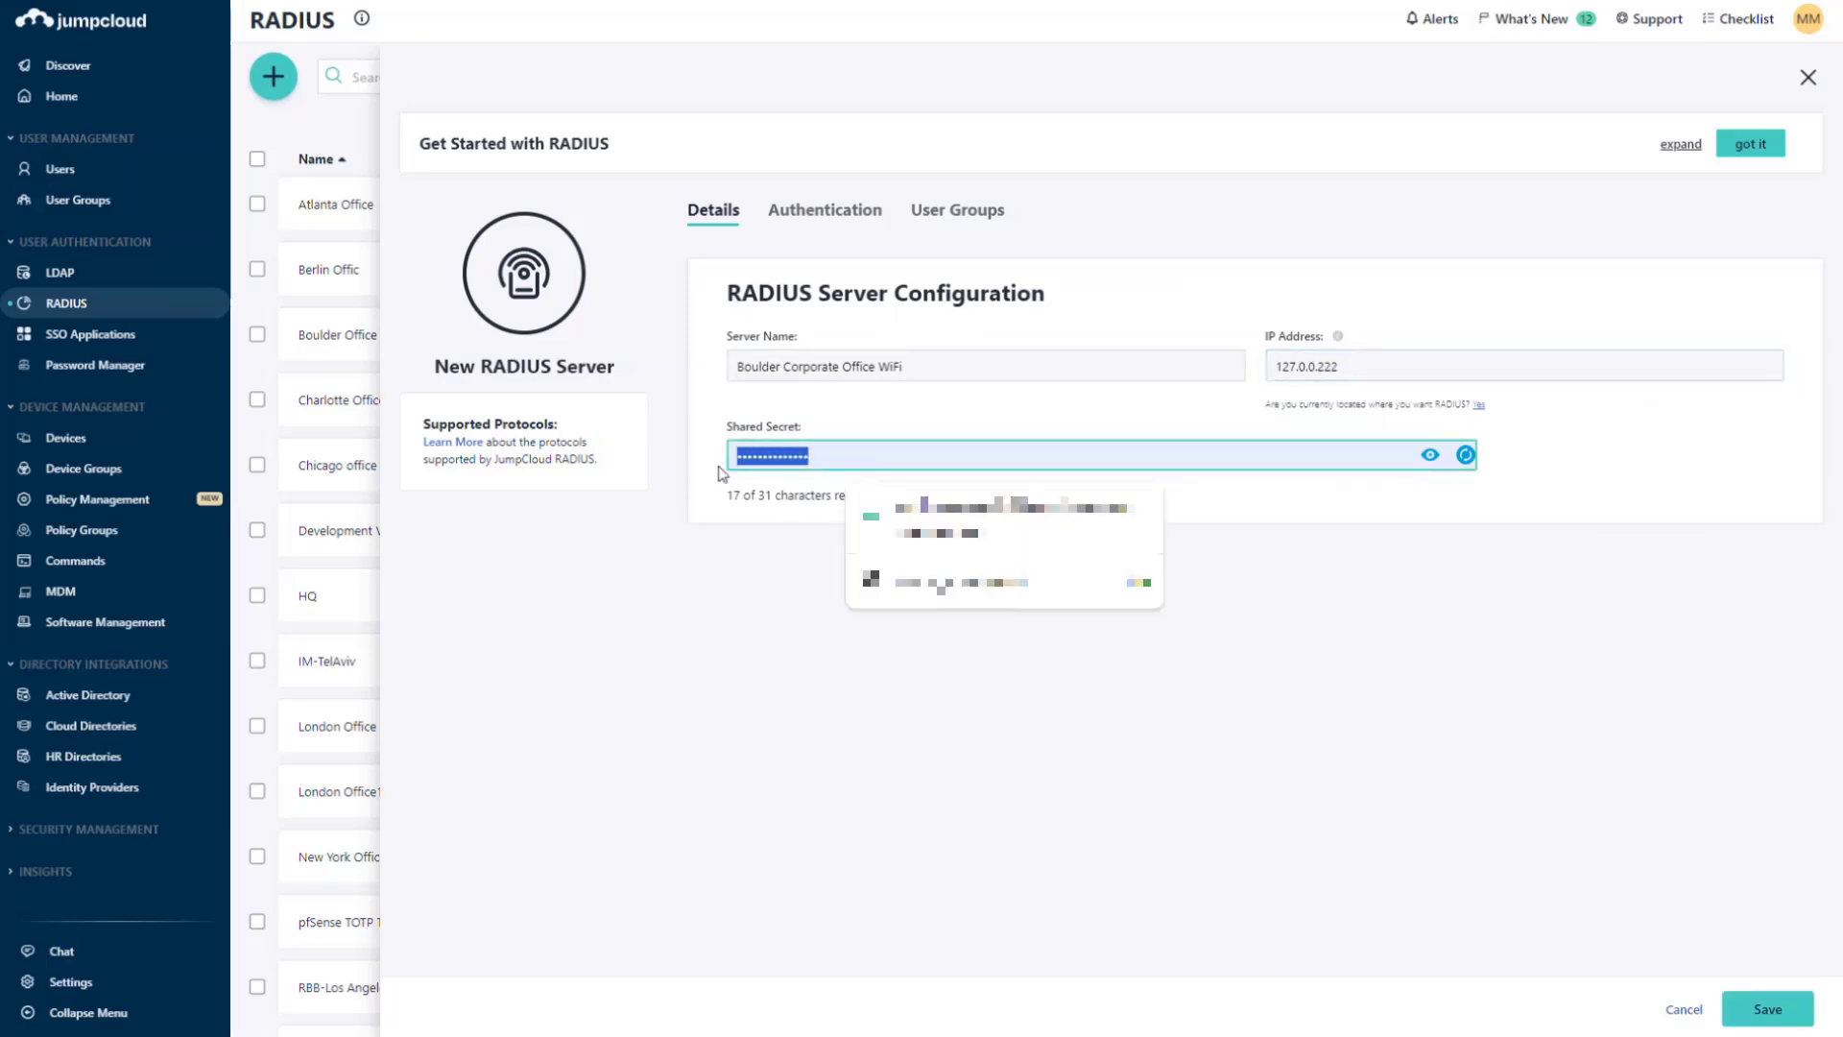
key(BackSpace)
text(•••••••)
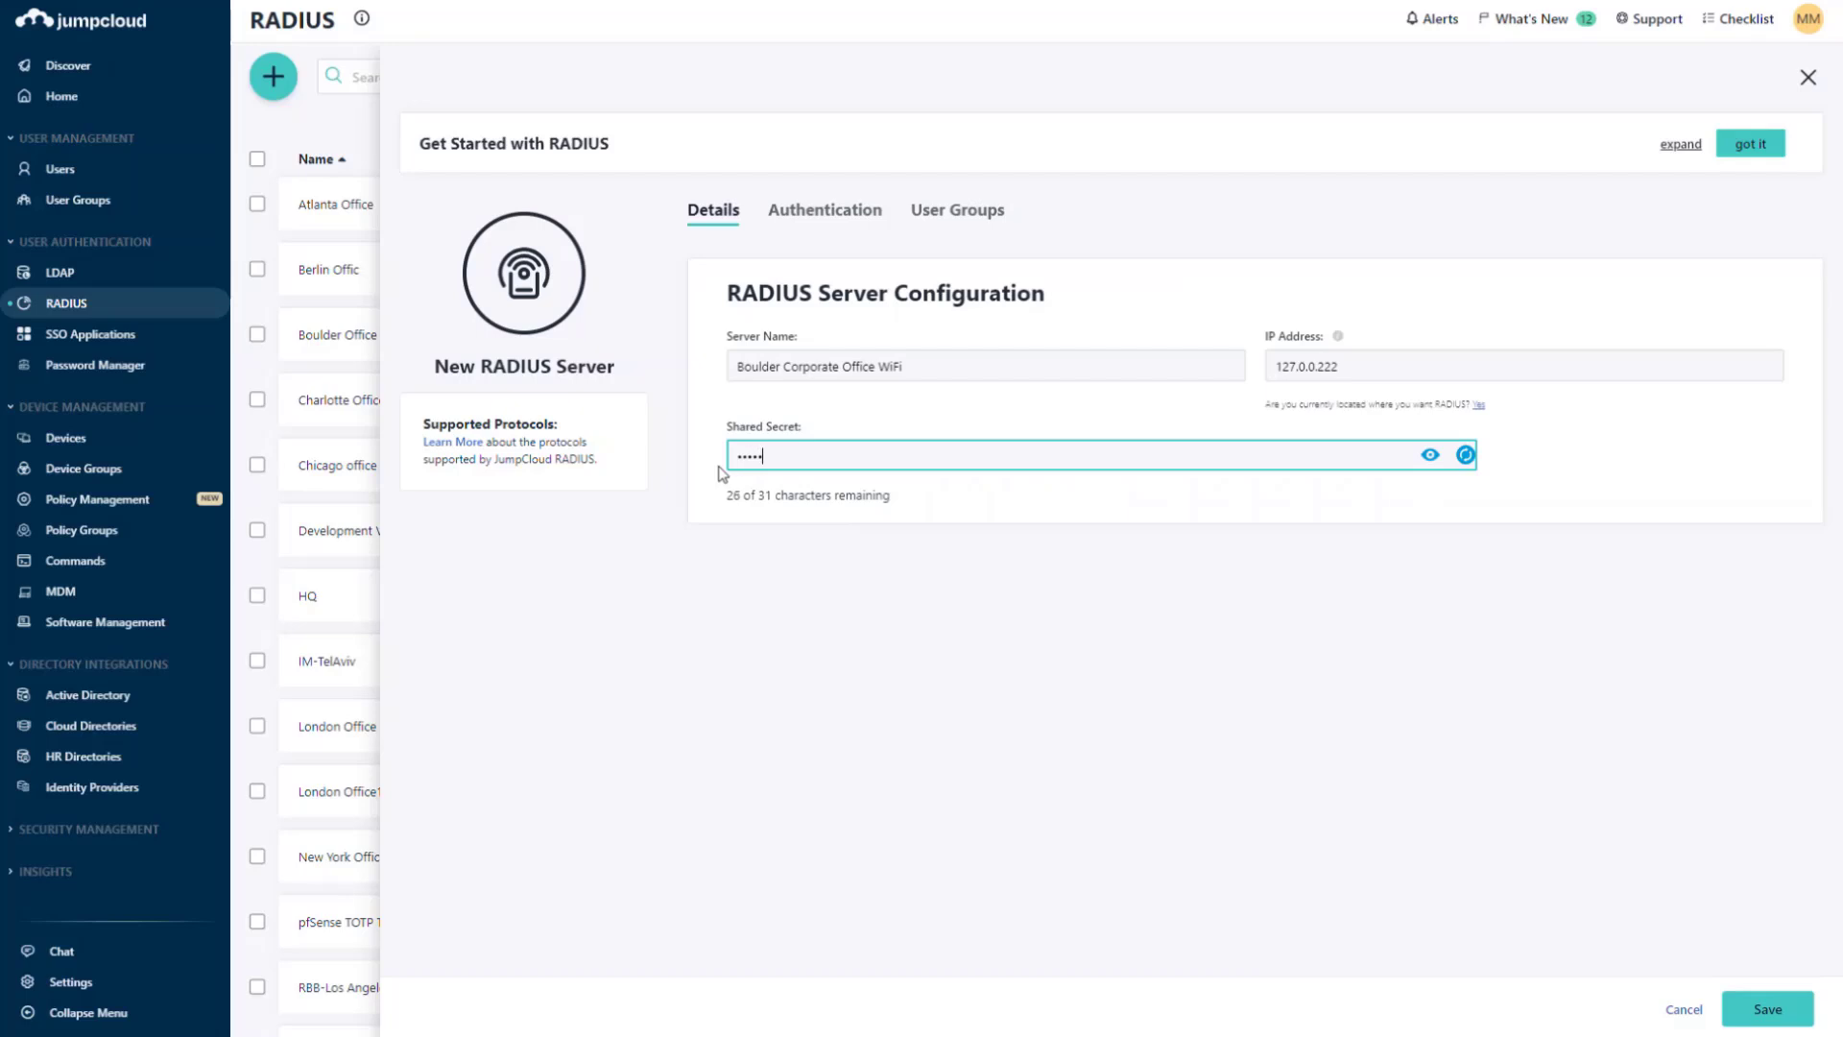
text(••••)
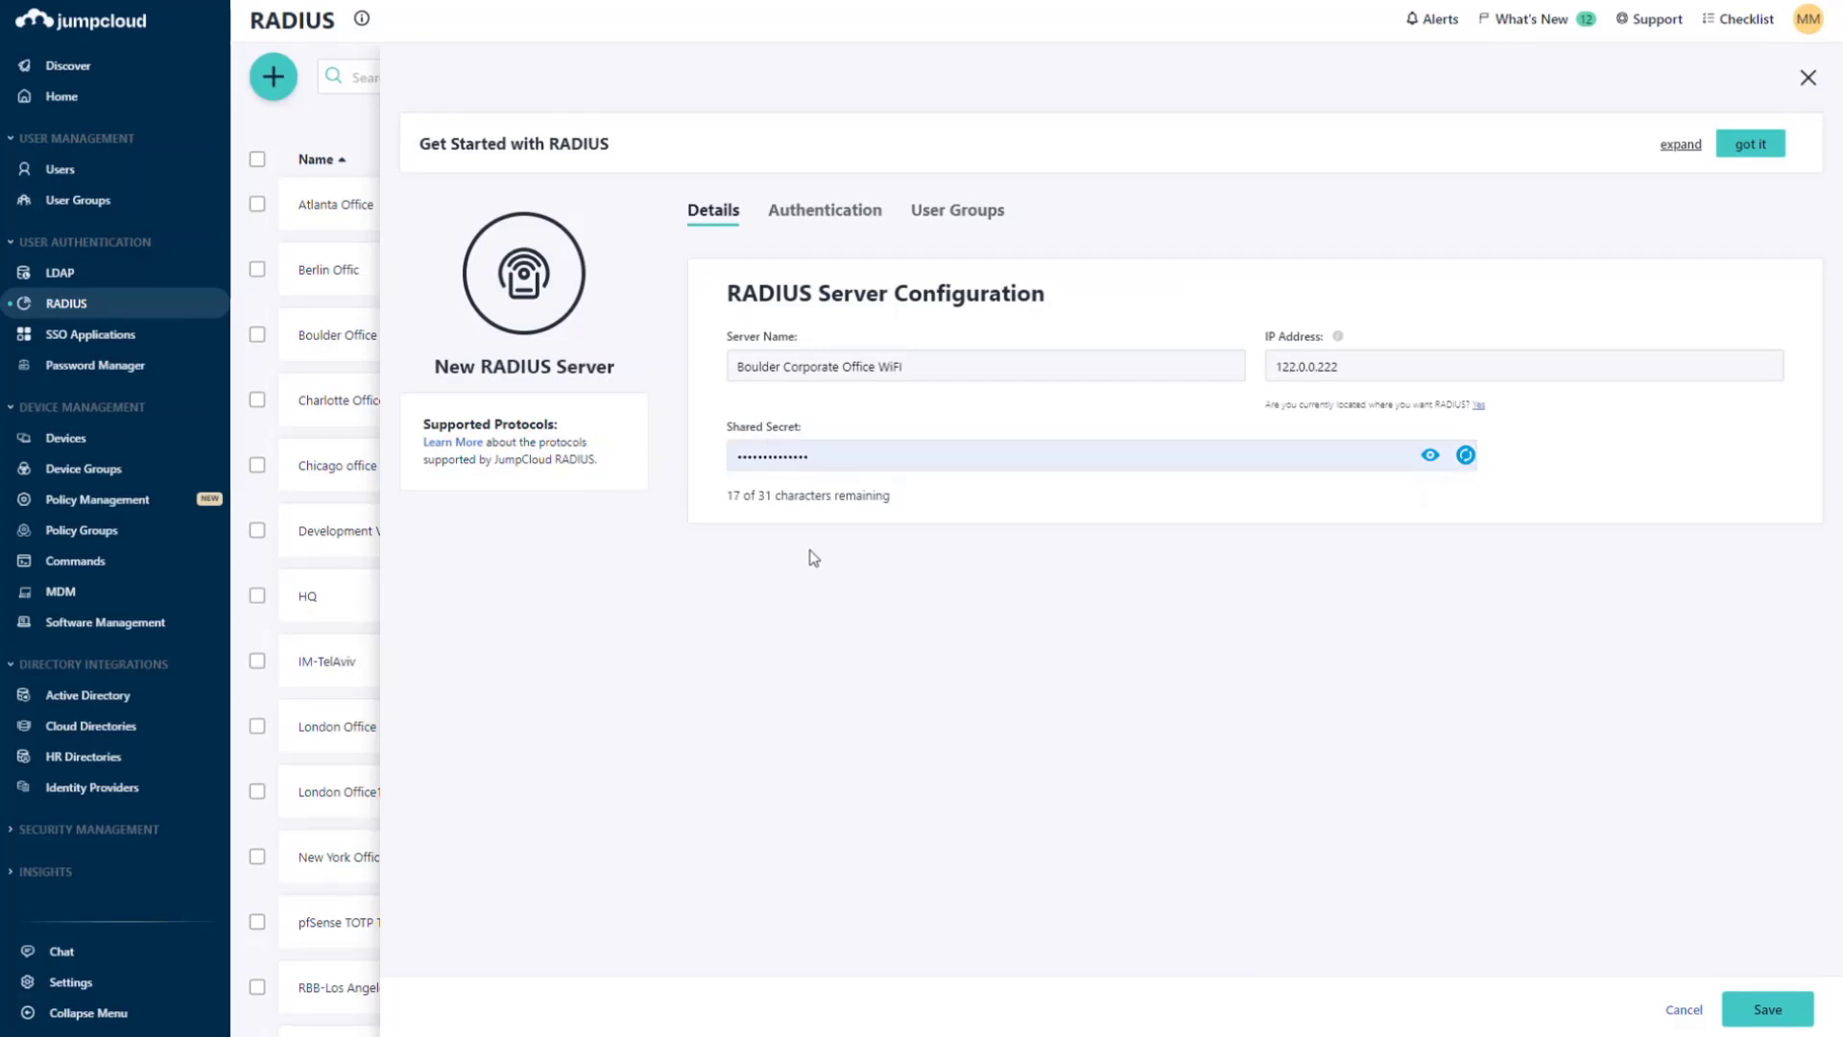
click(806, 213)
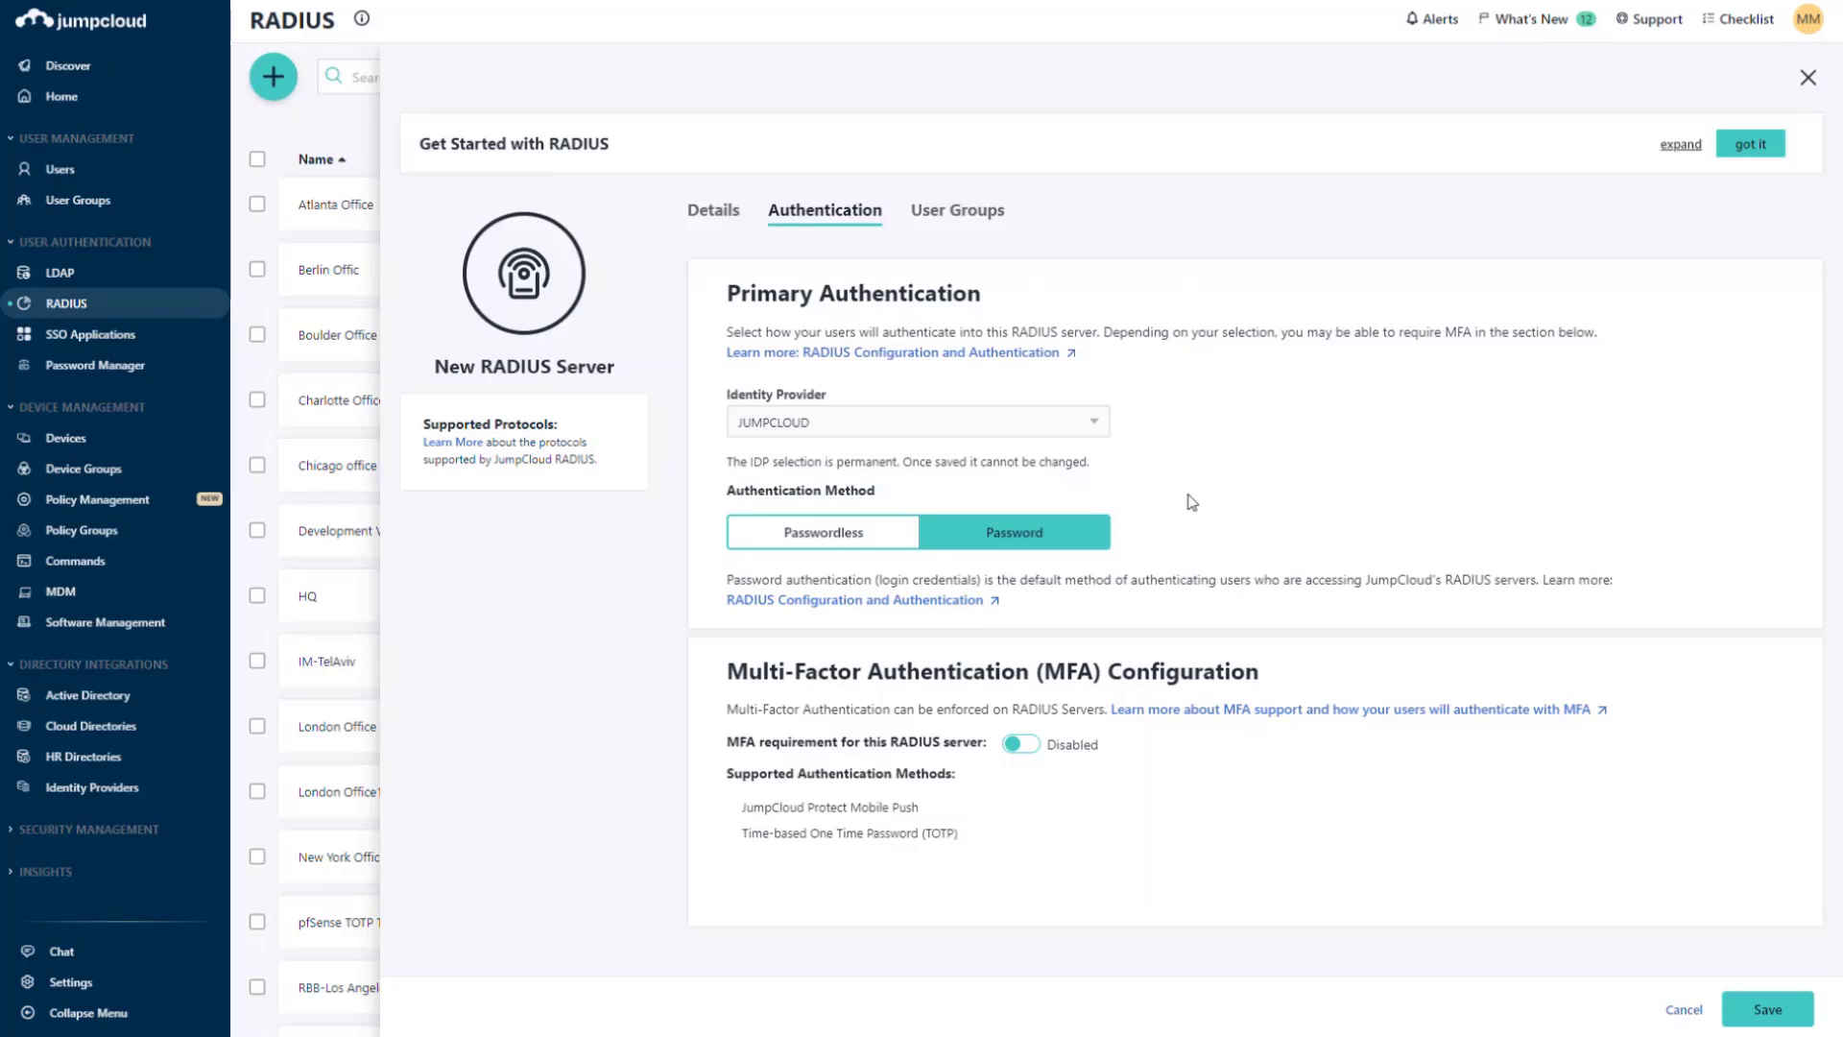
Step: Switch the identity provider to Azure AD and back to JumpCloud
click(1096, 428)
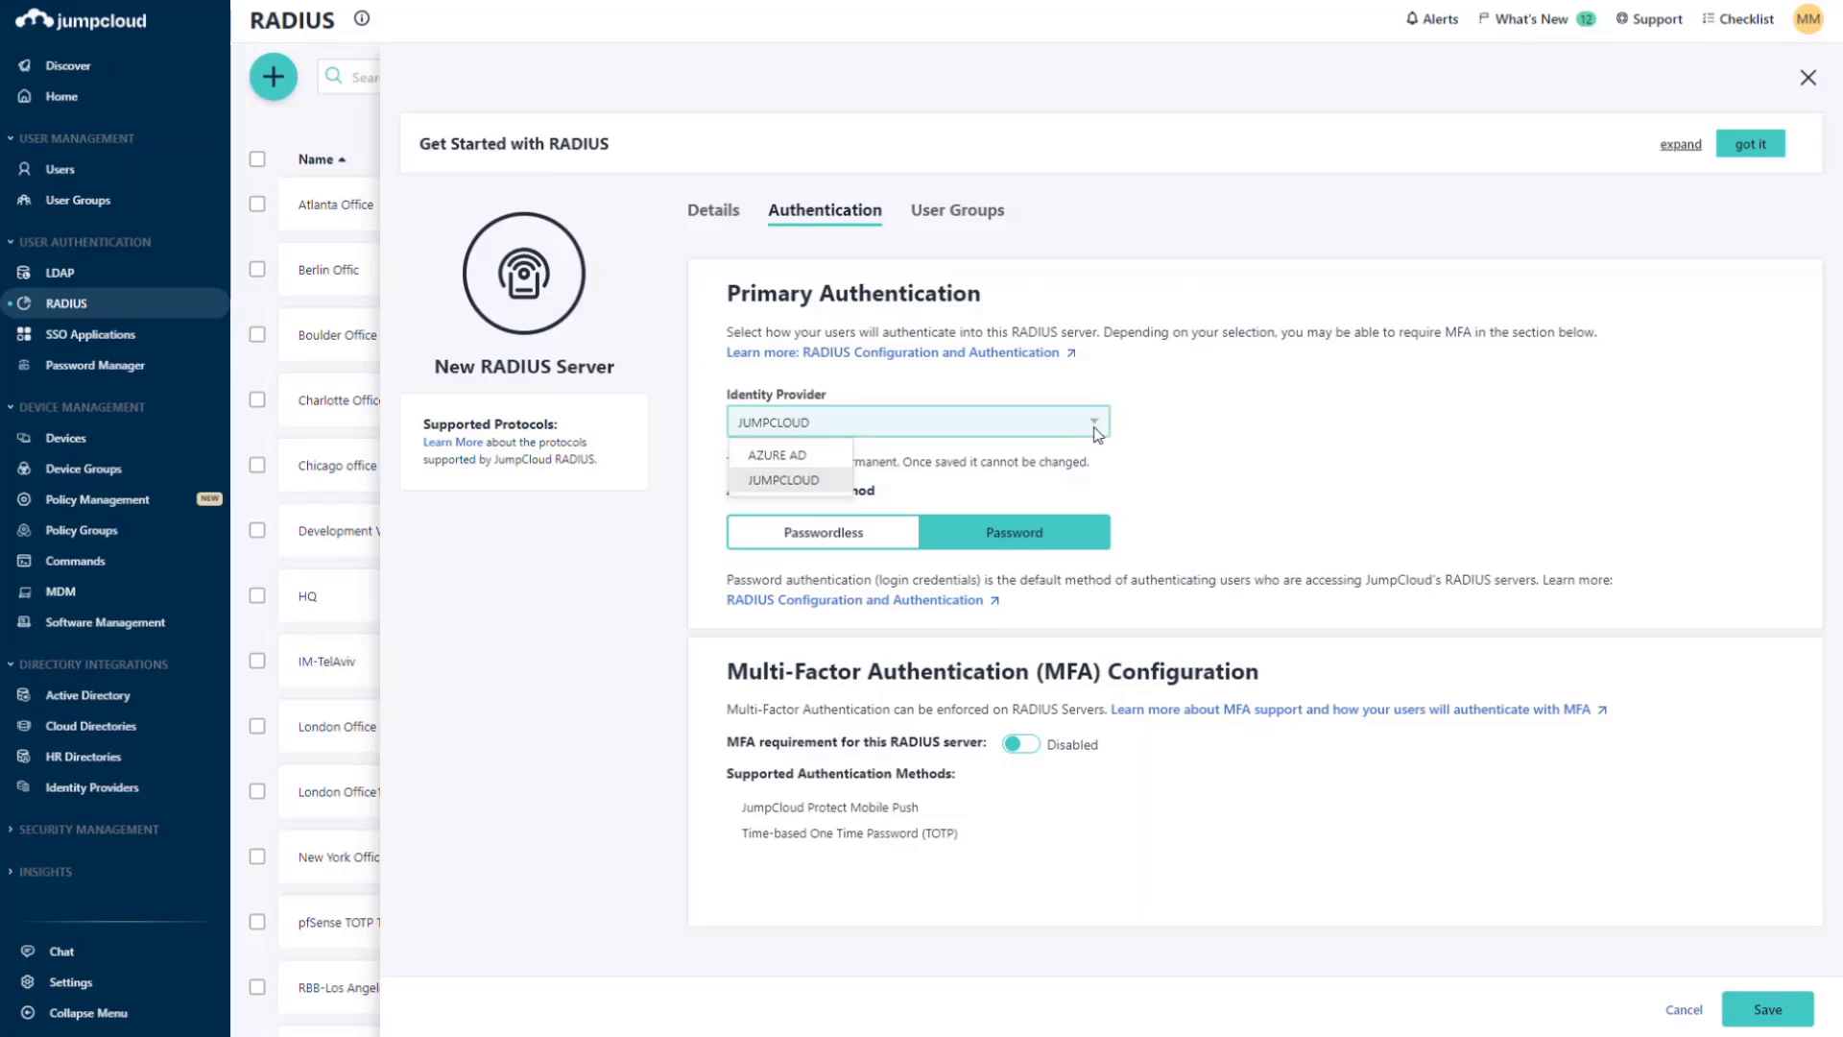
click(824, 456)
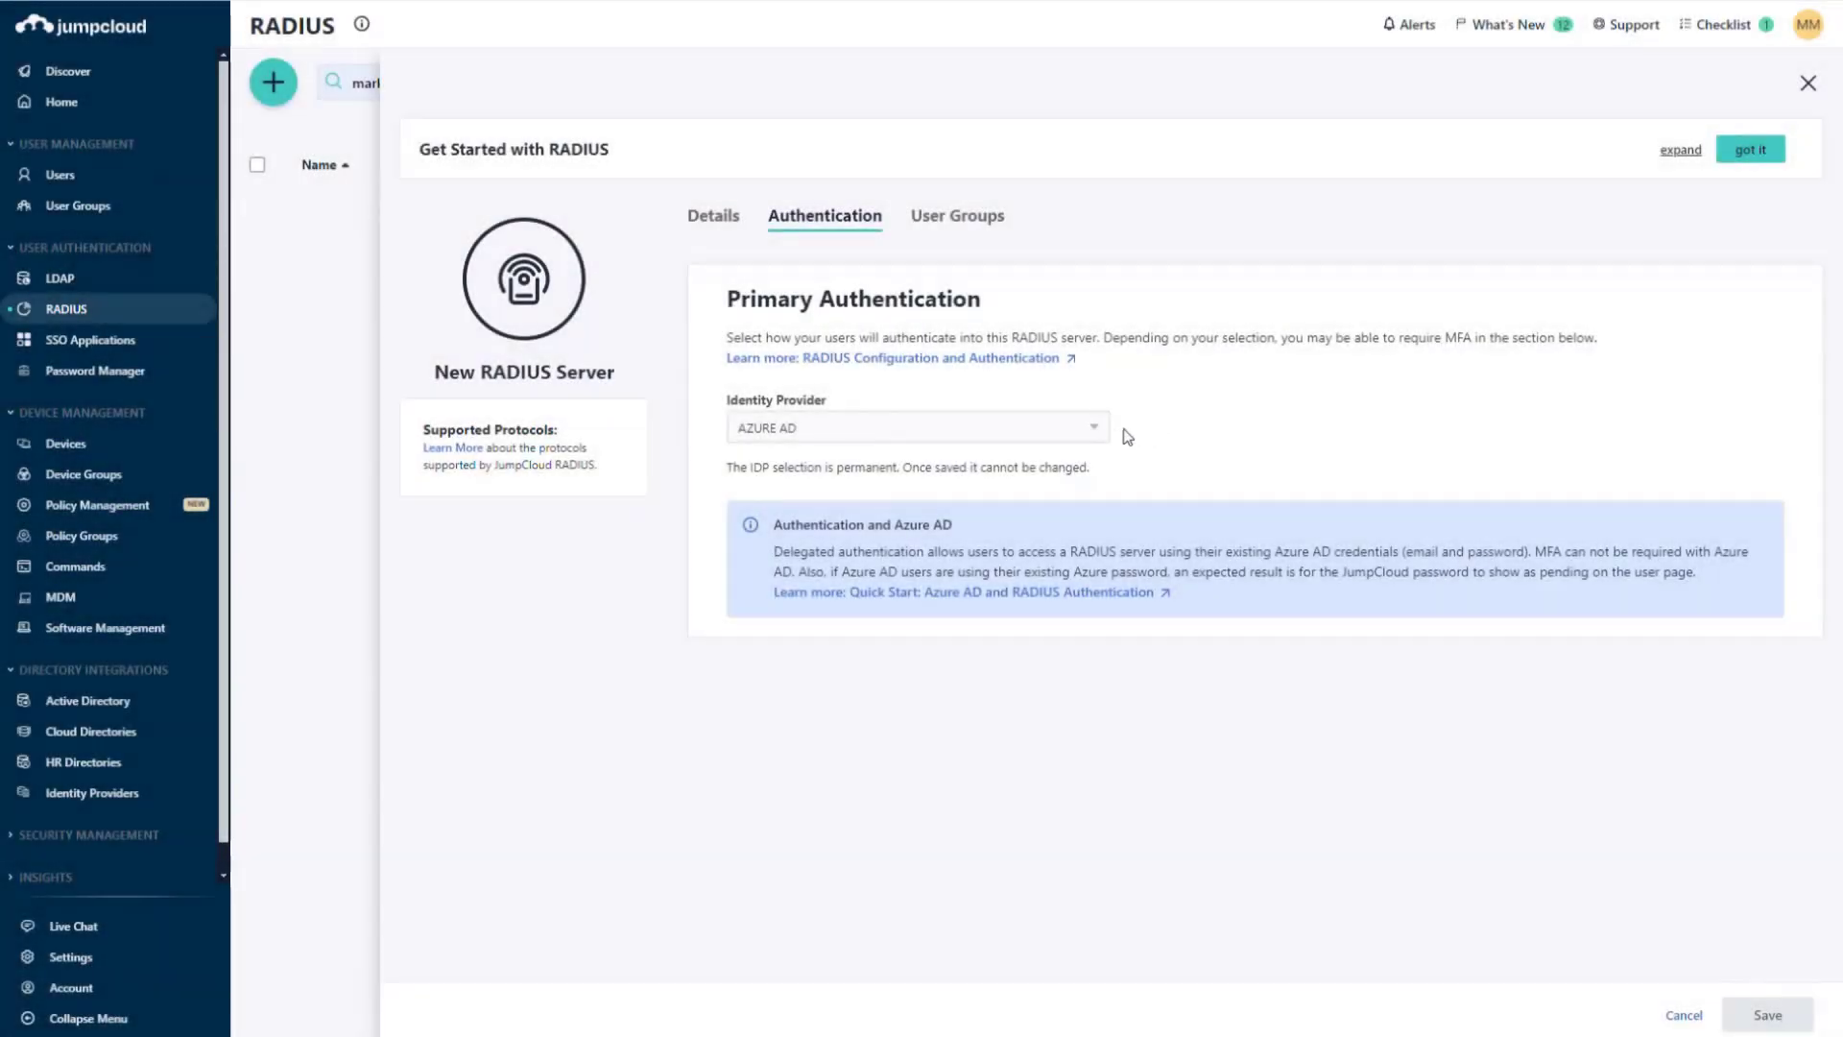
click(1102, 431)
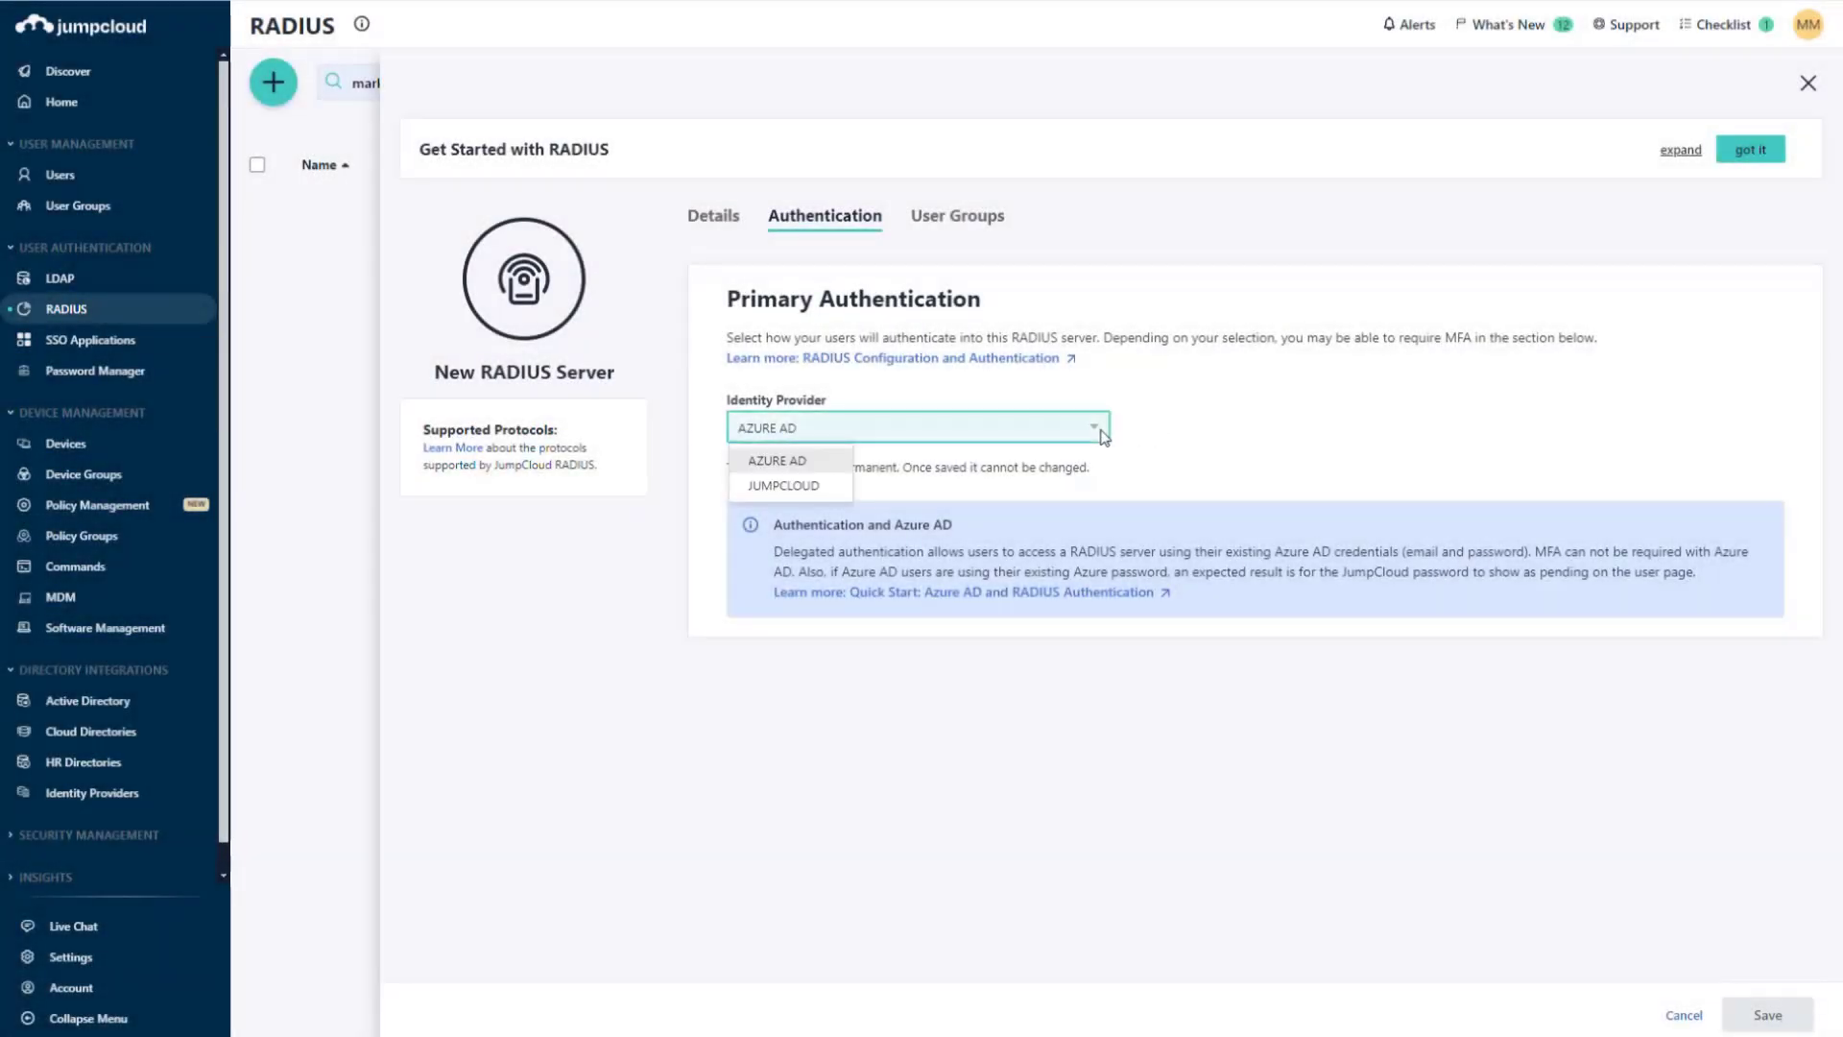
click(815, 486)
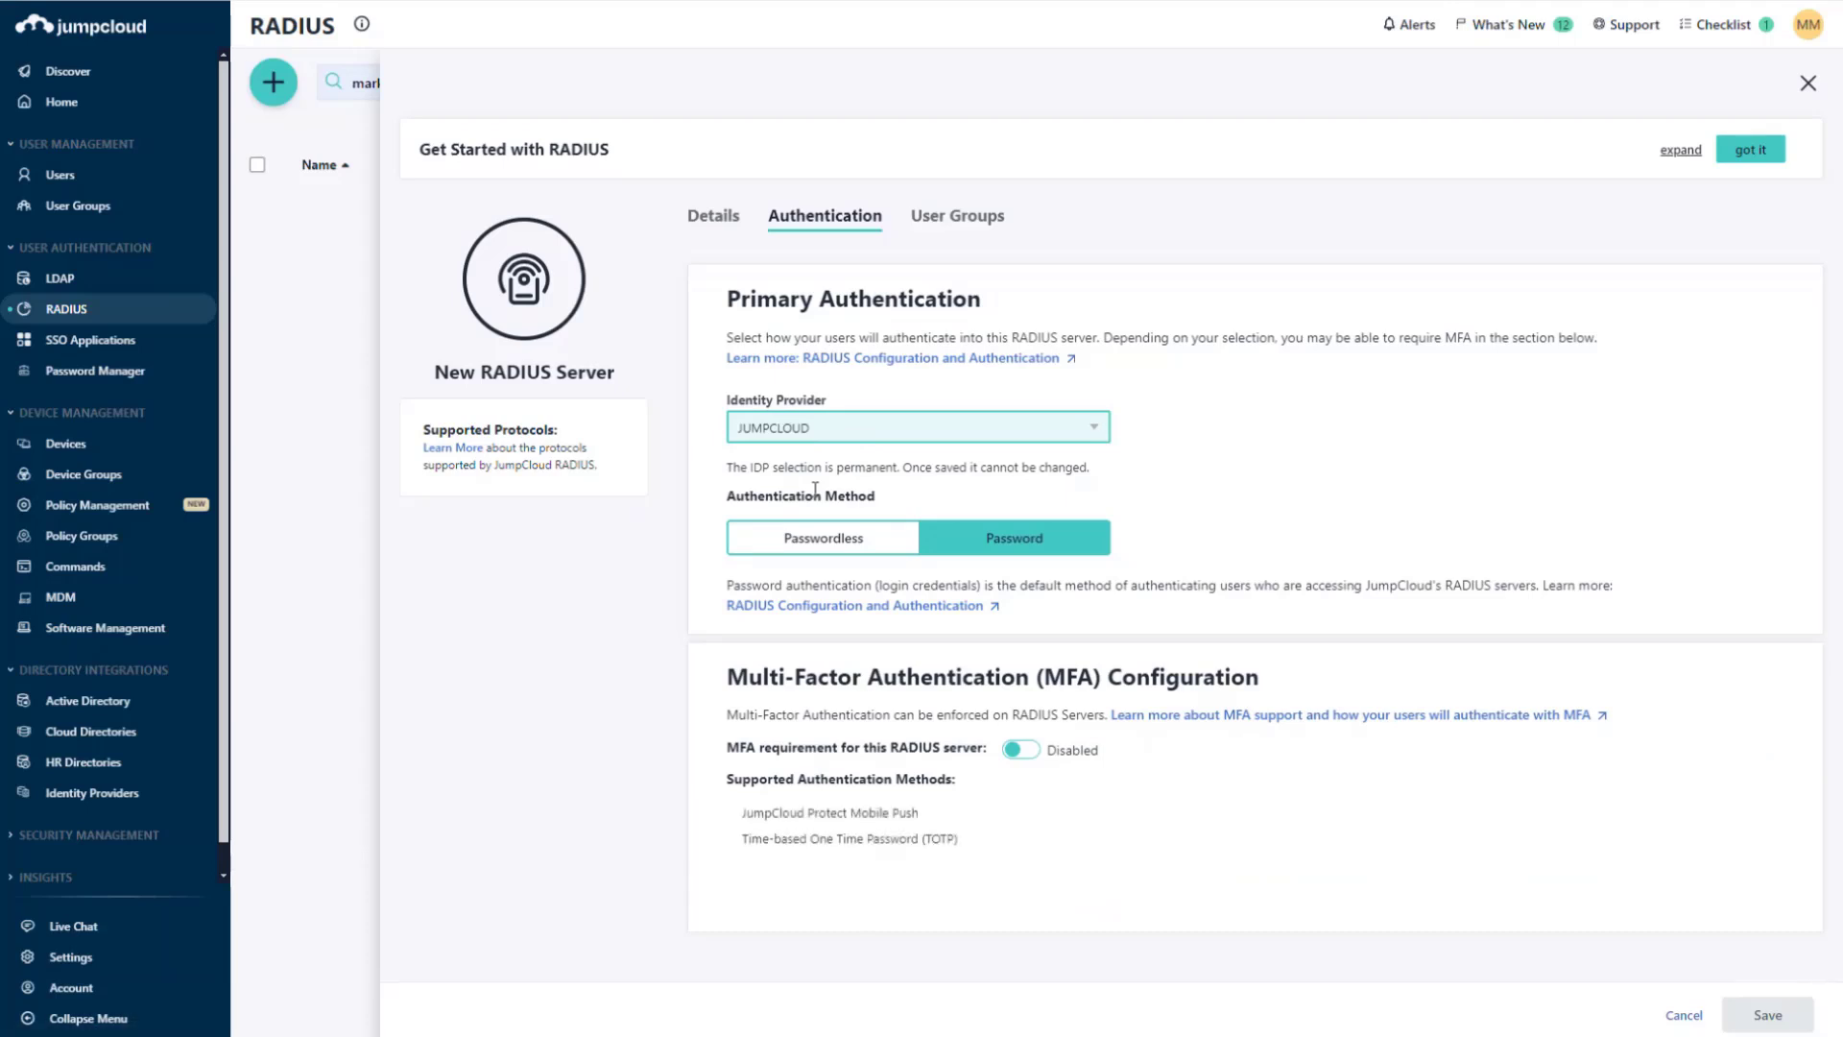
Step: Choose passwordless authentication and upload selfsigned-ca-cert.pem from the Documents folder as the certificate authority file
click(805, 544)
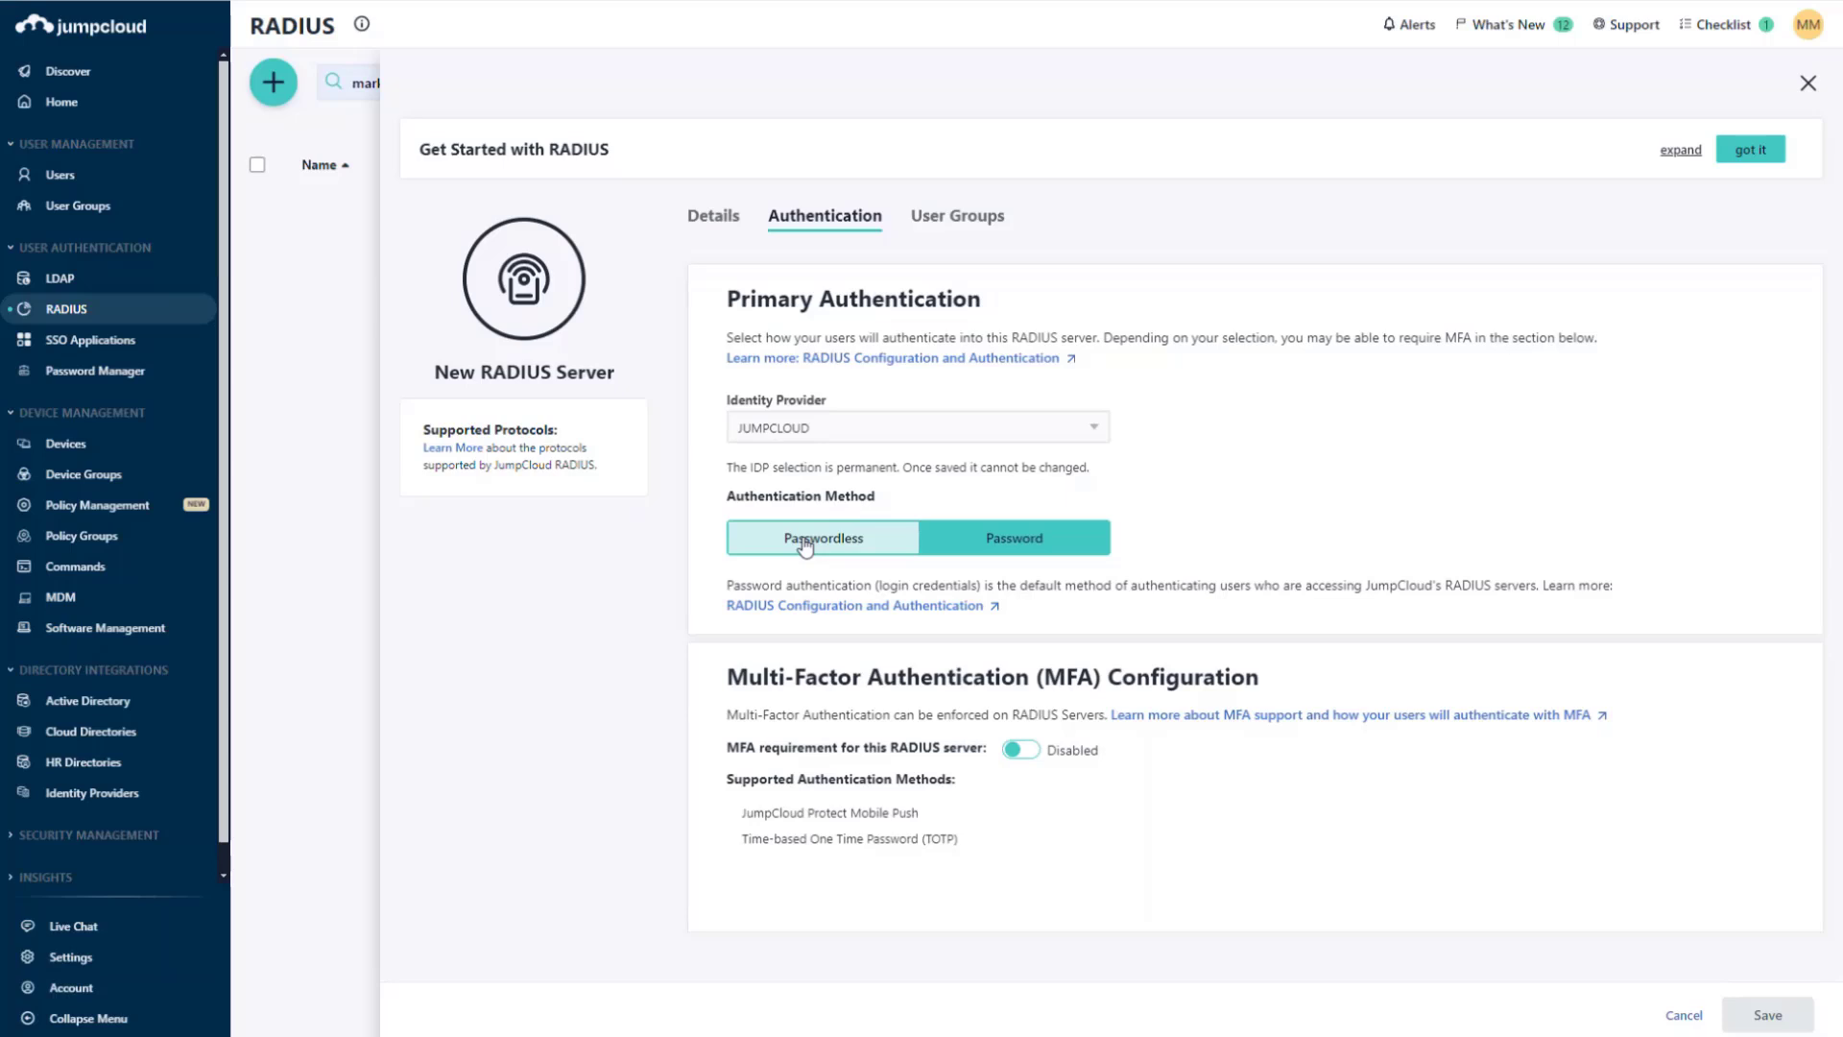
click(806, 544)
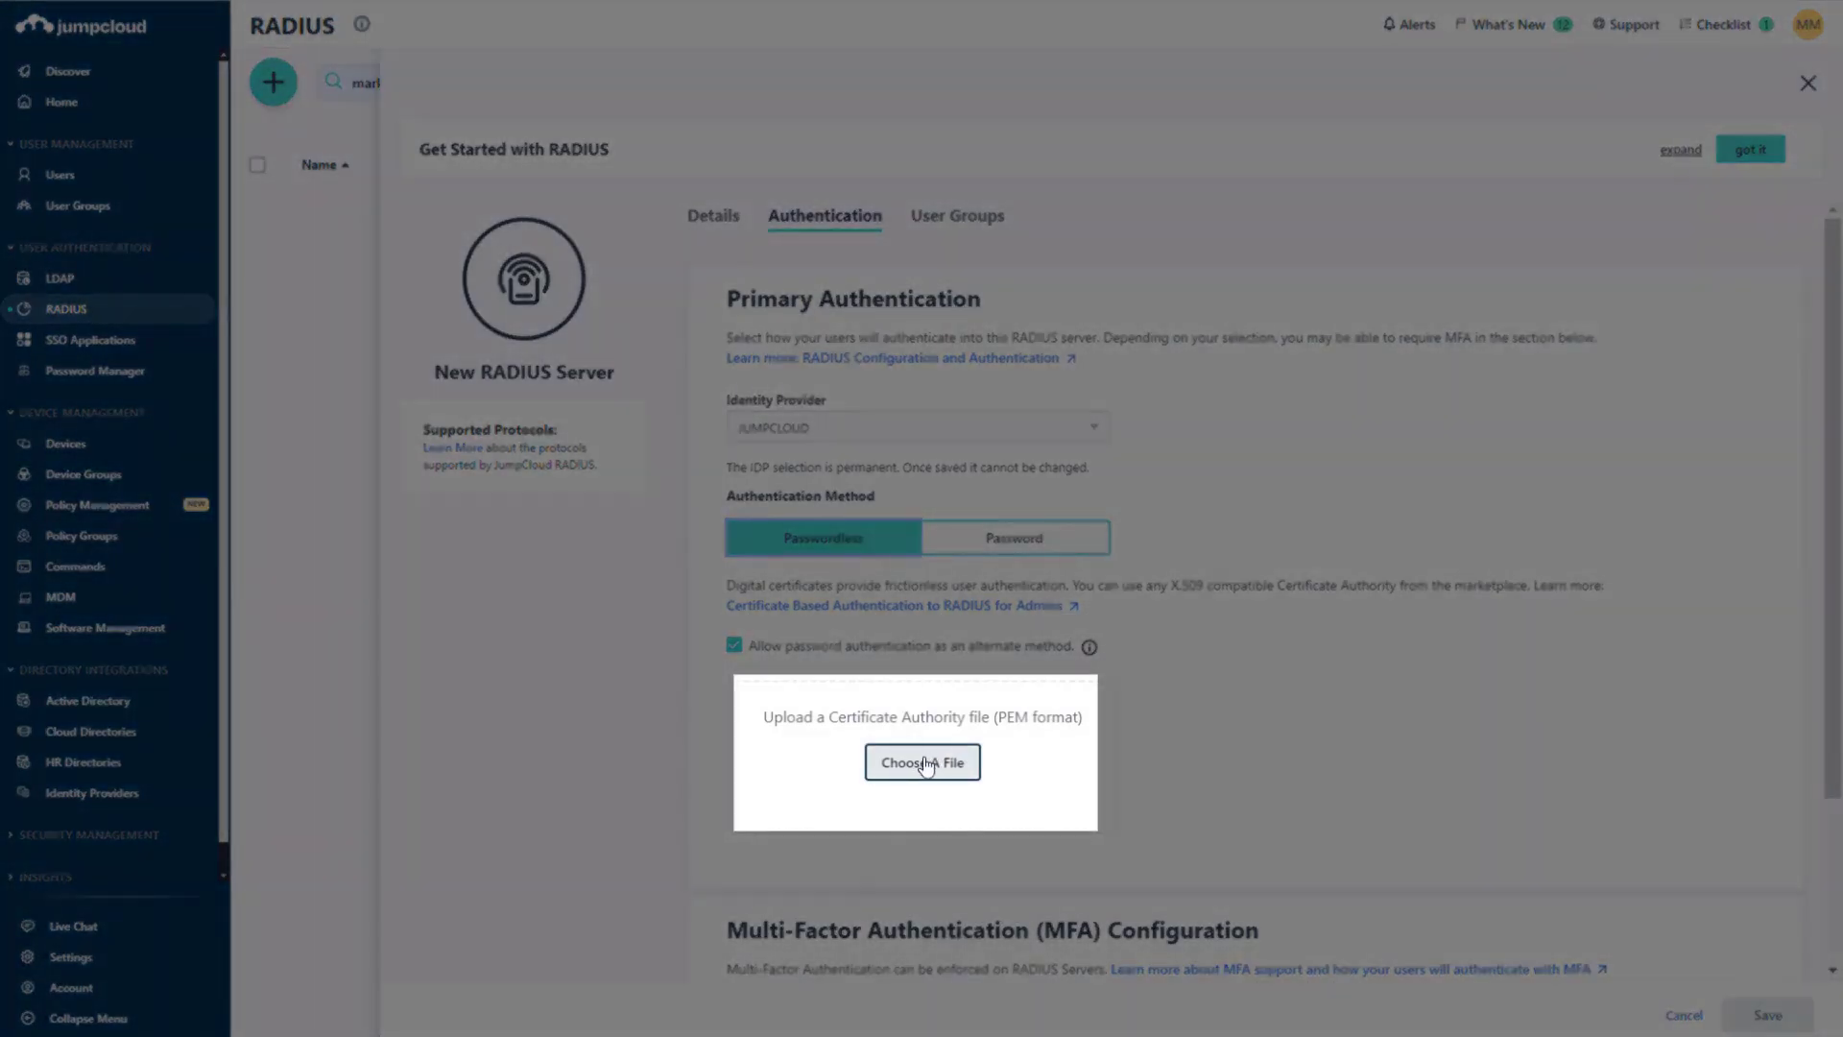
click(924, 764)
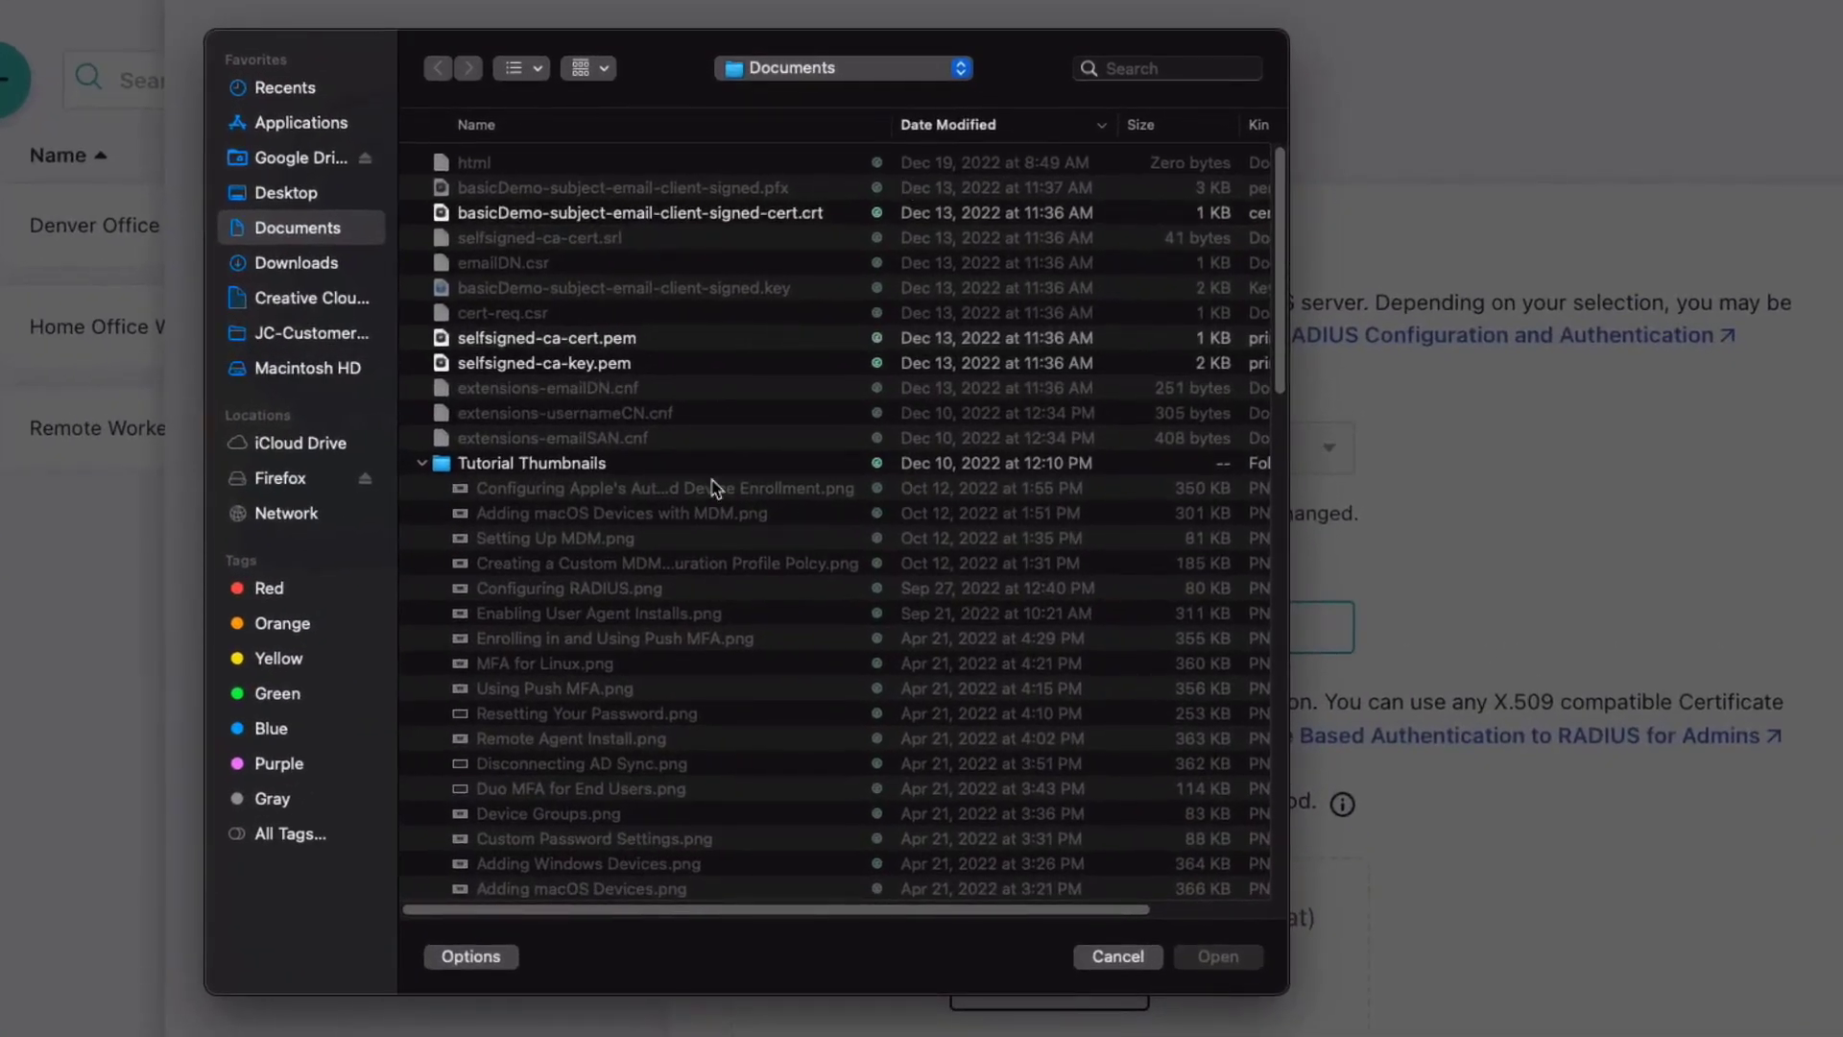
click(551, 346)
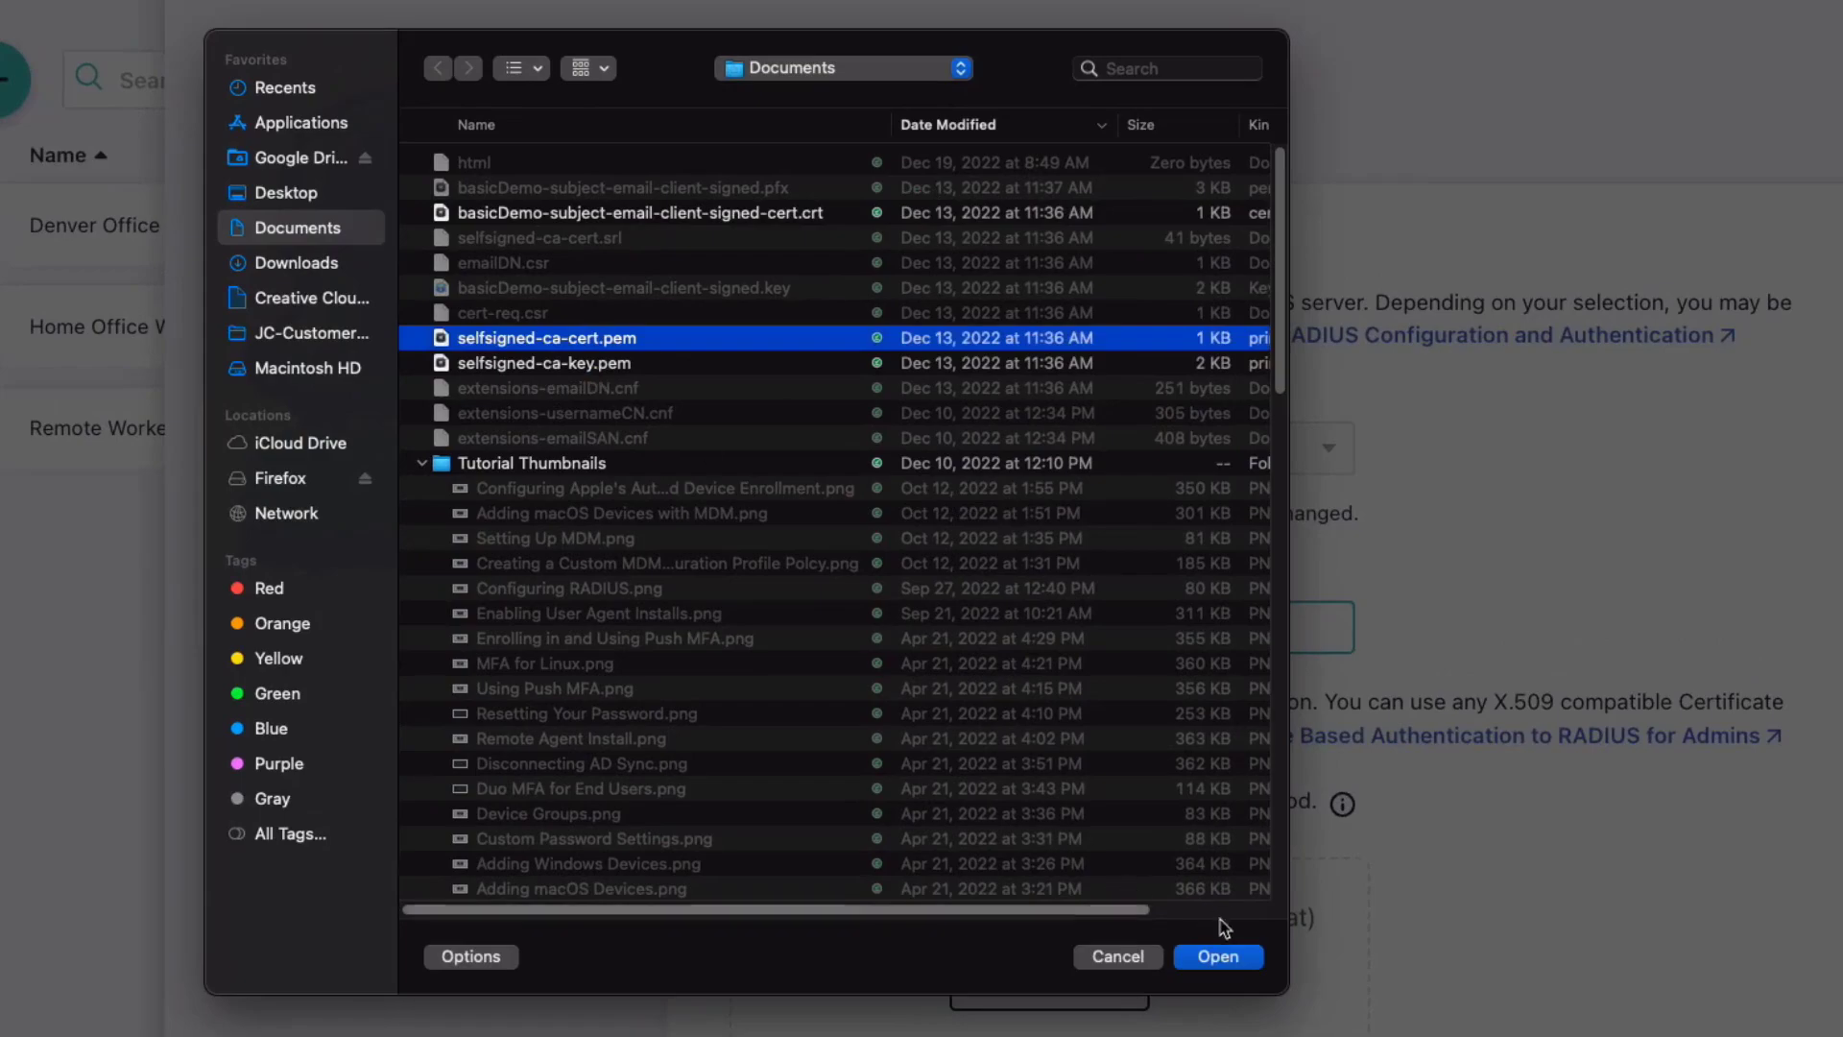
click(1238, 956)
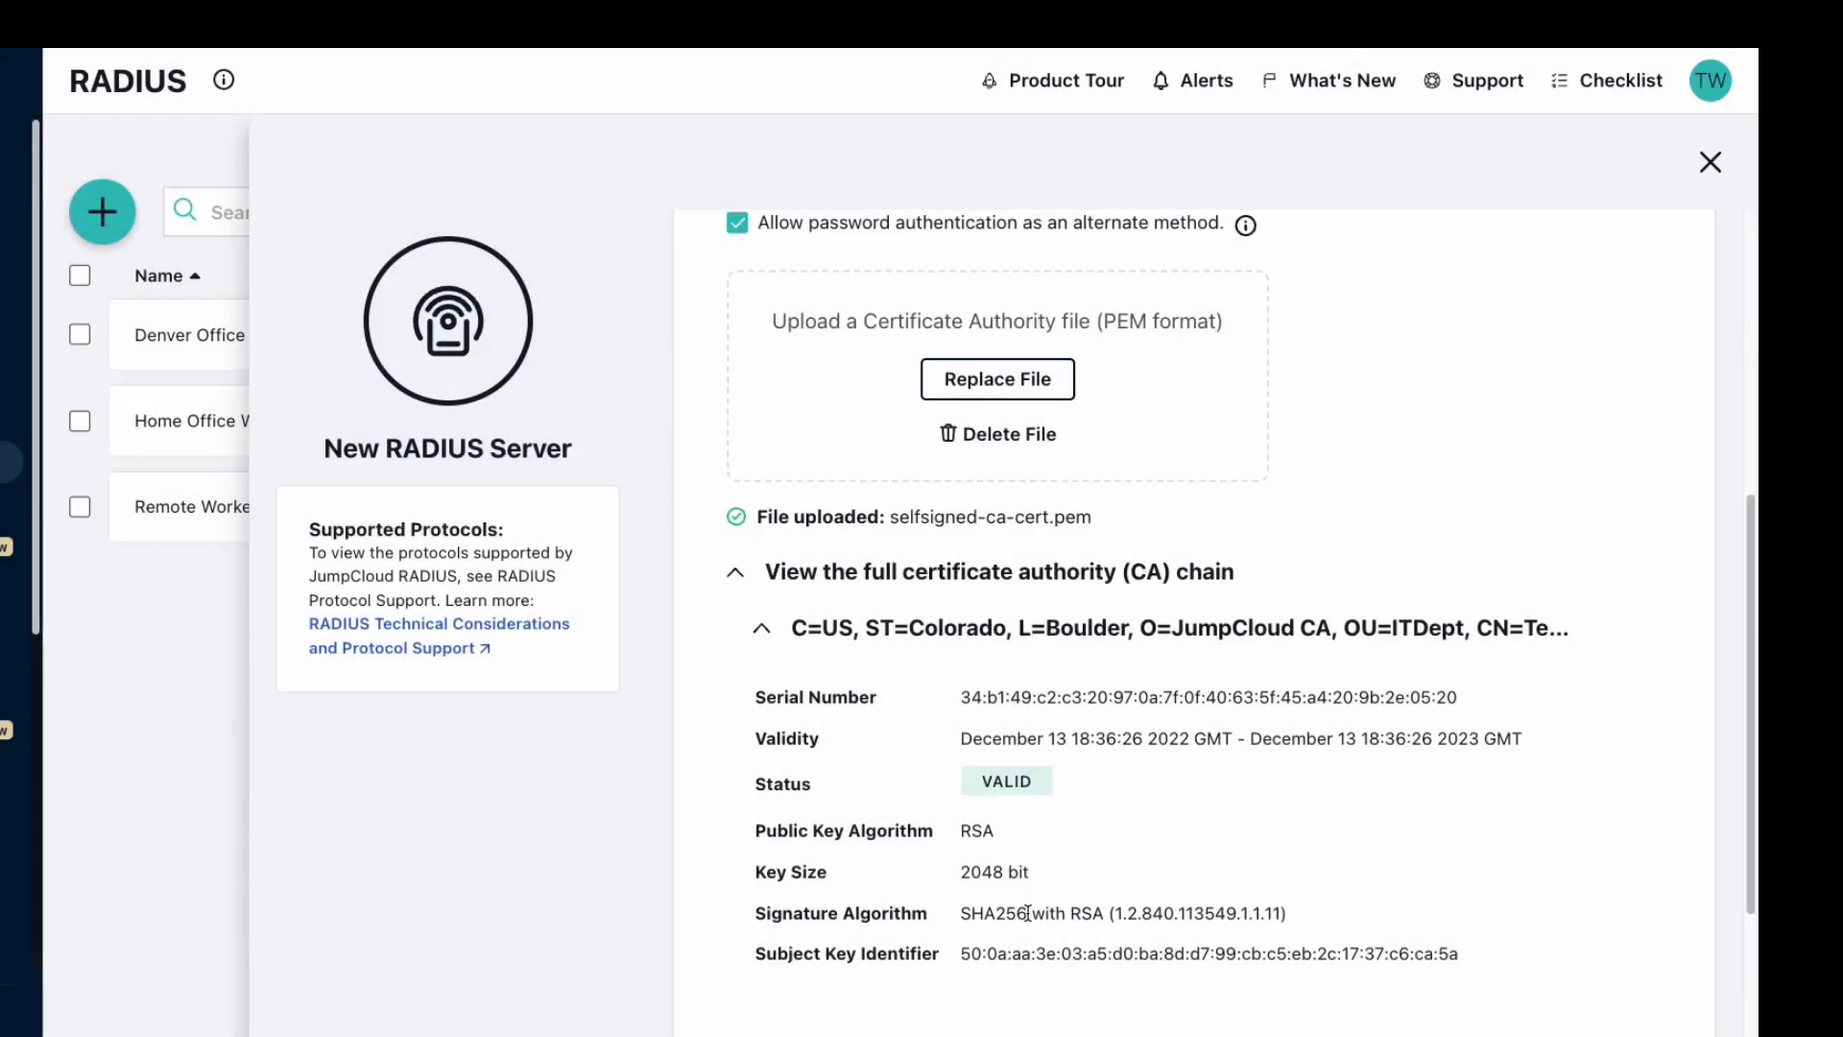
Step: Enable the MFA requirement for this RADIUS server
scroll(1174, 918, down, 5)
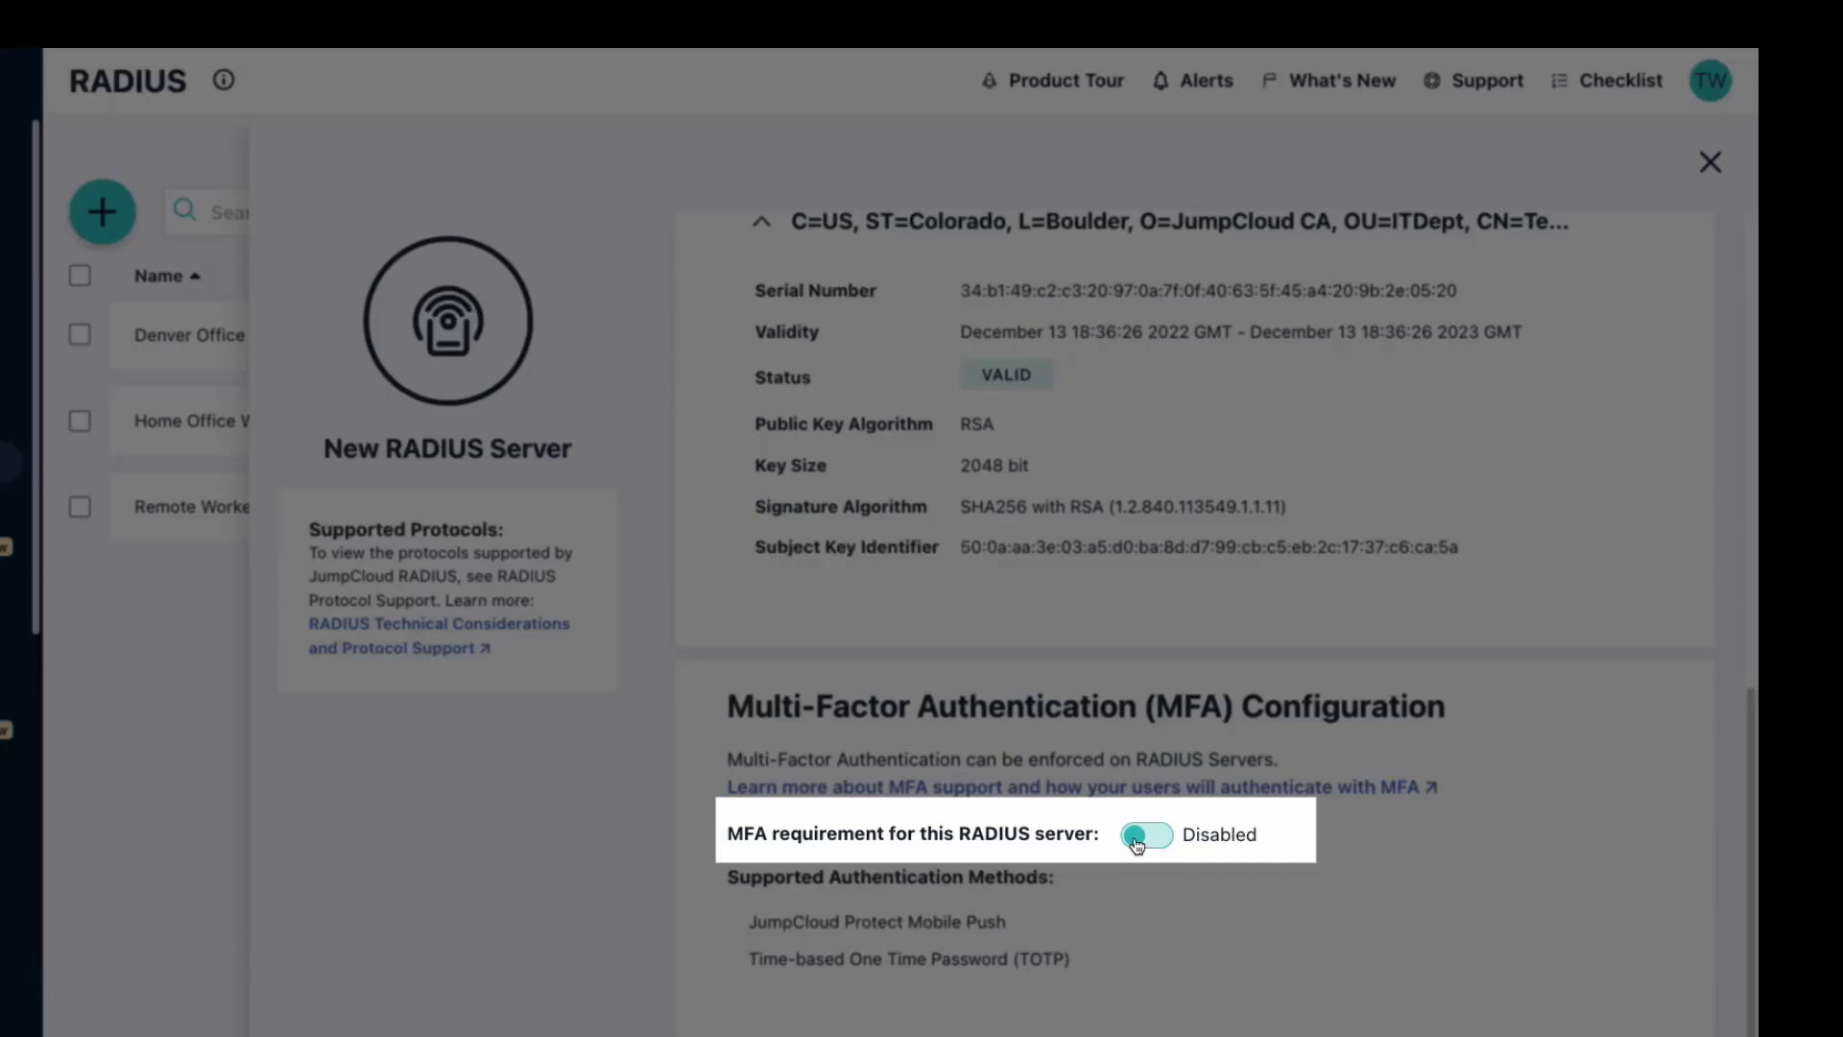
click(1137, 837)
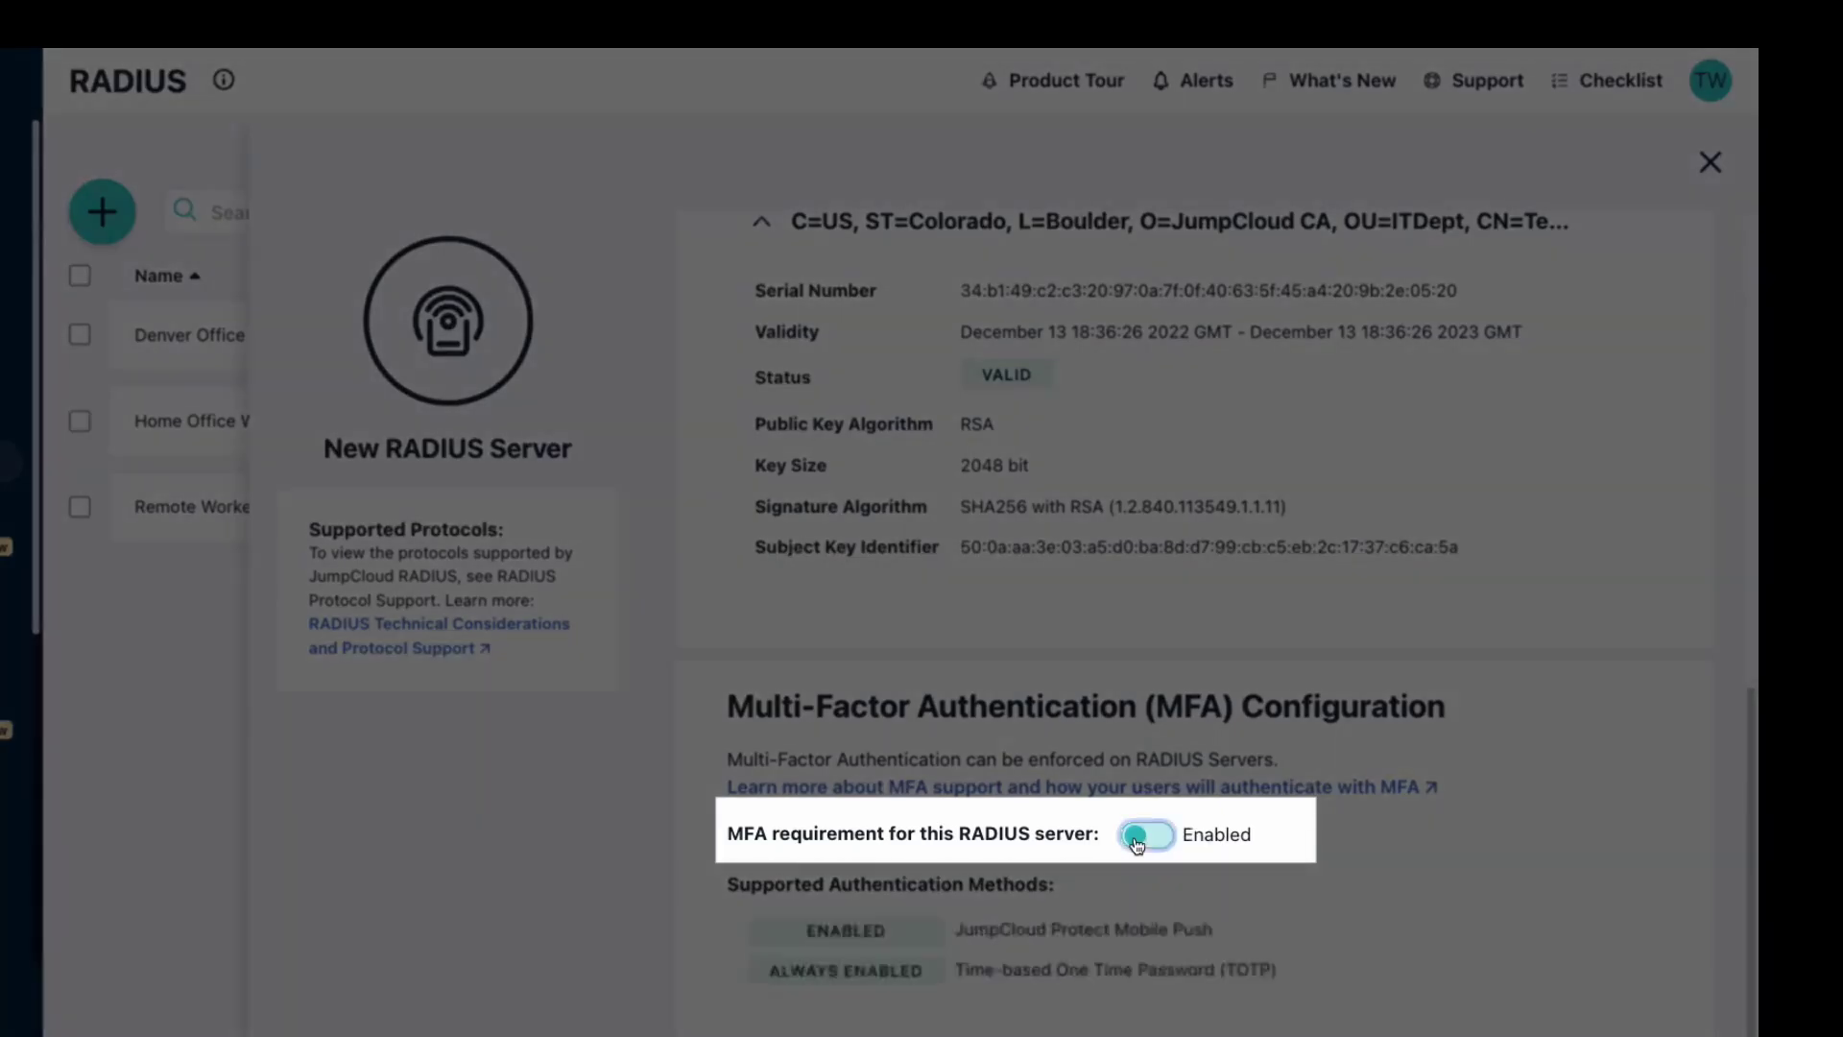
scroll(1493, 879, down, 1)
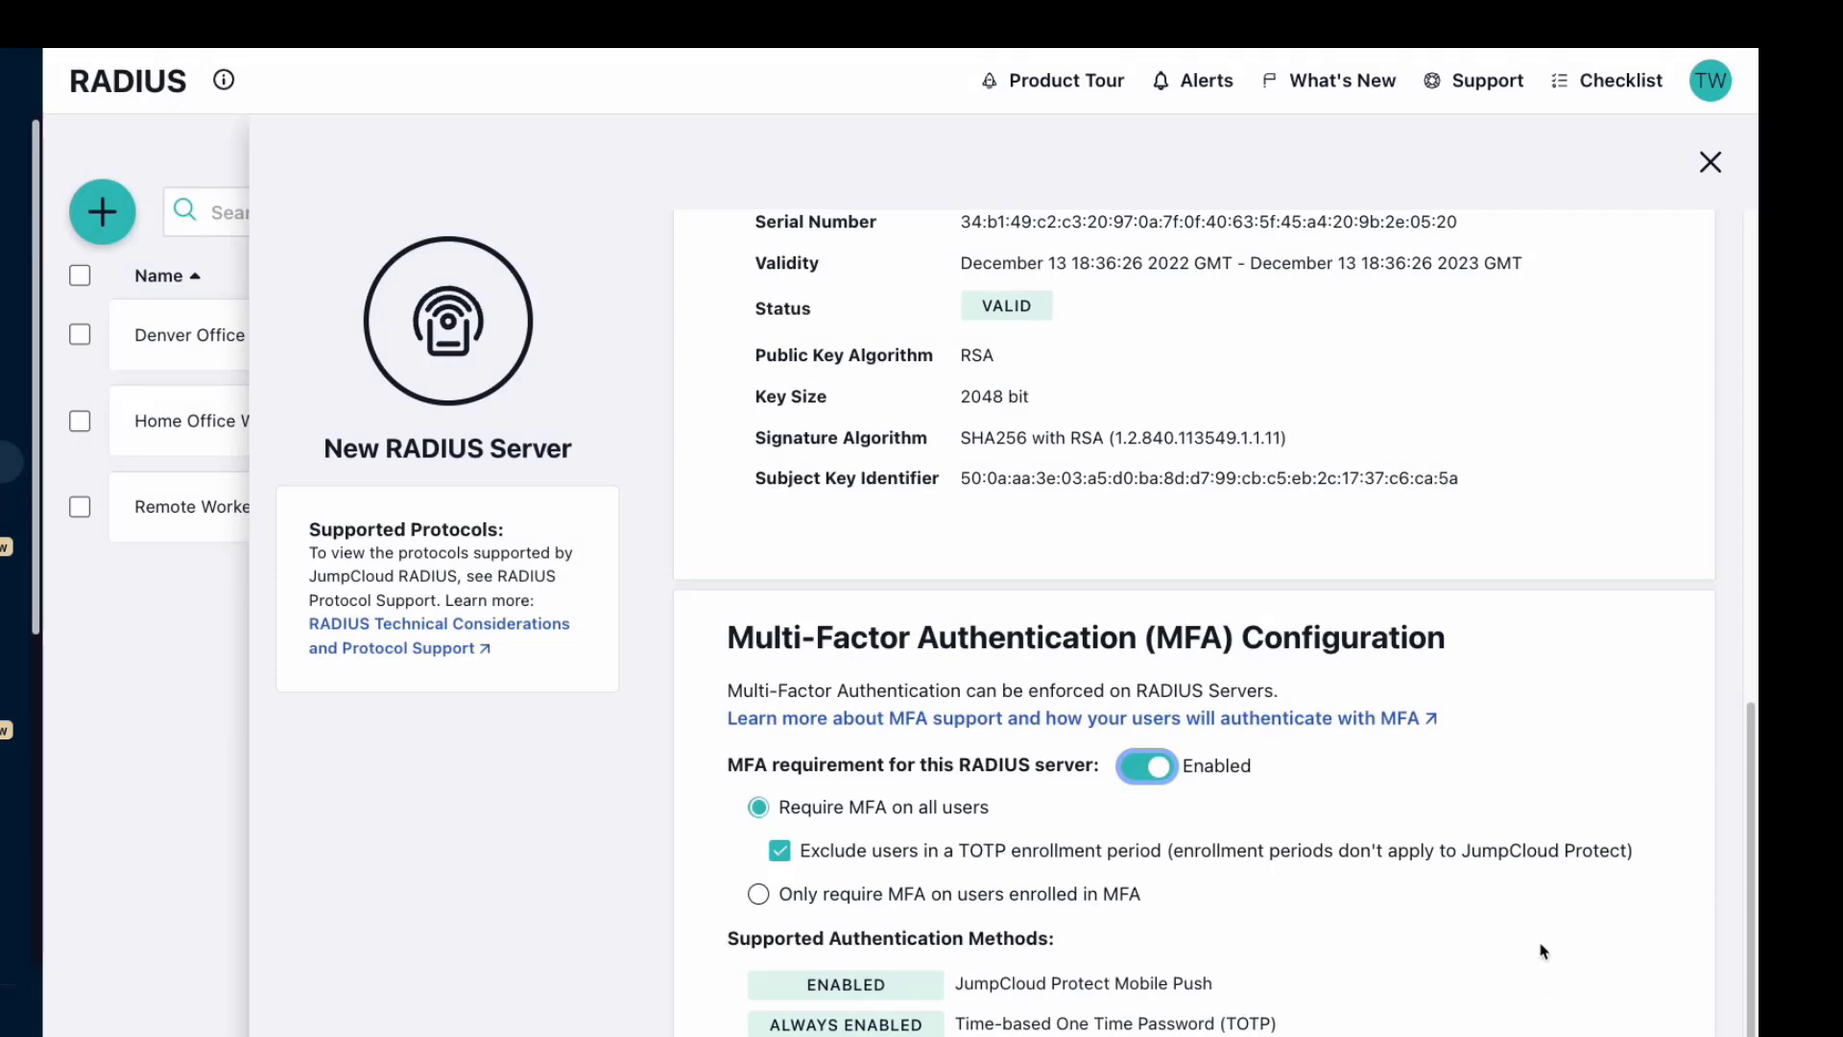
Step: Bind the Denver Office and All Employees user groups to the RADIUS server and save it
scroll(1351, 852, up, 10)
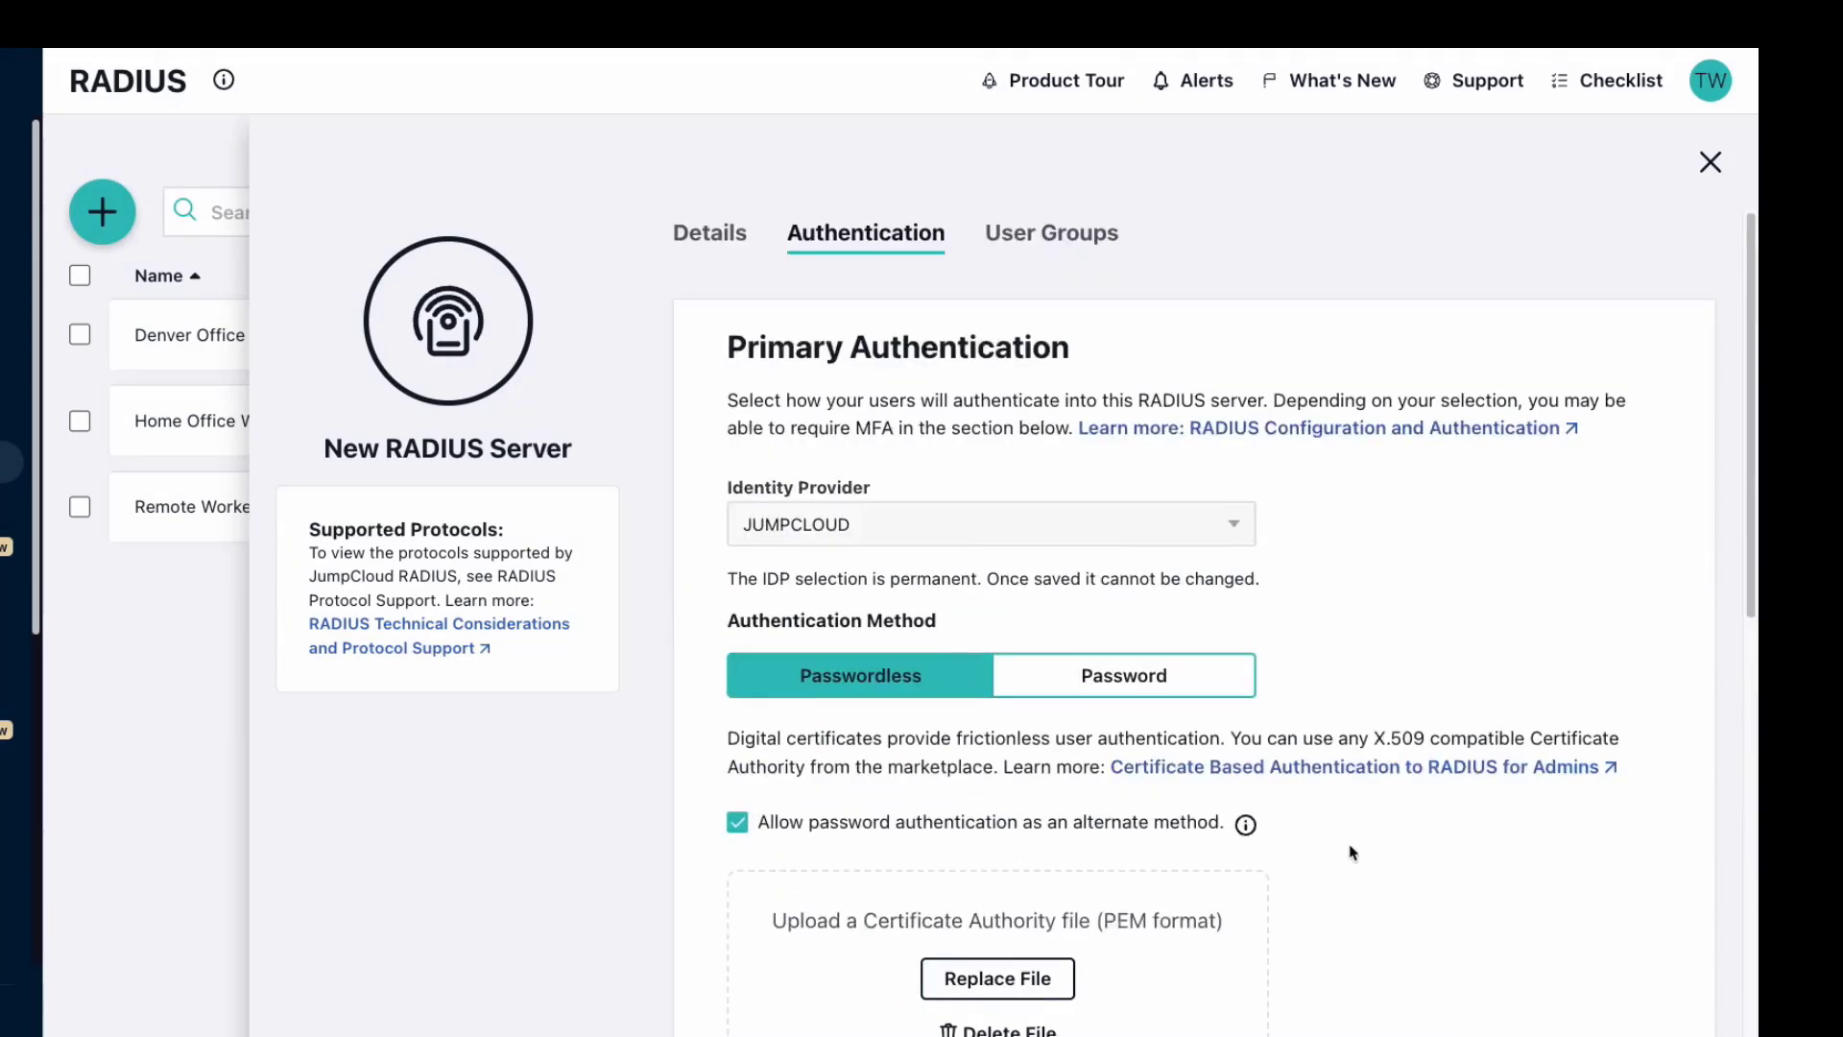
click(1056, 235)
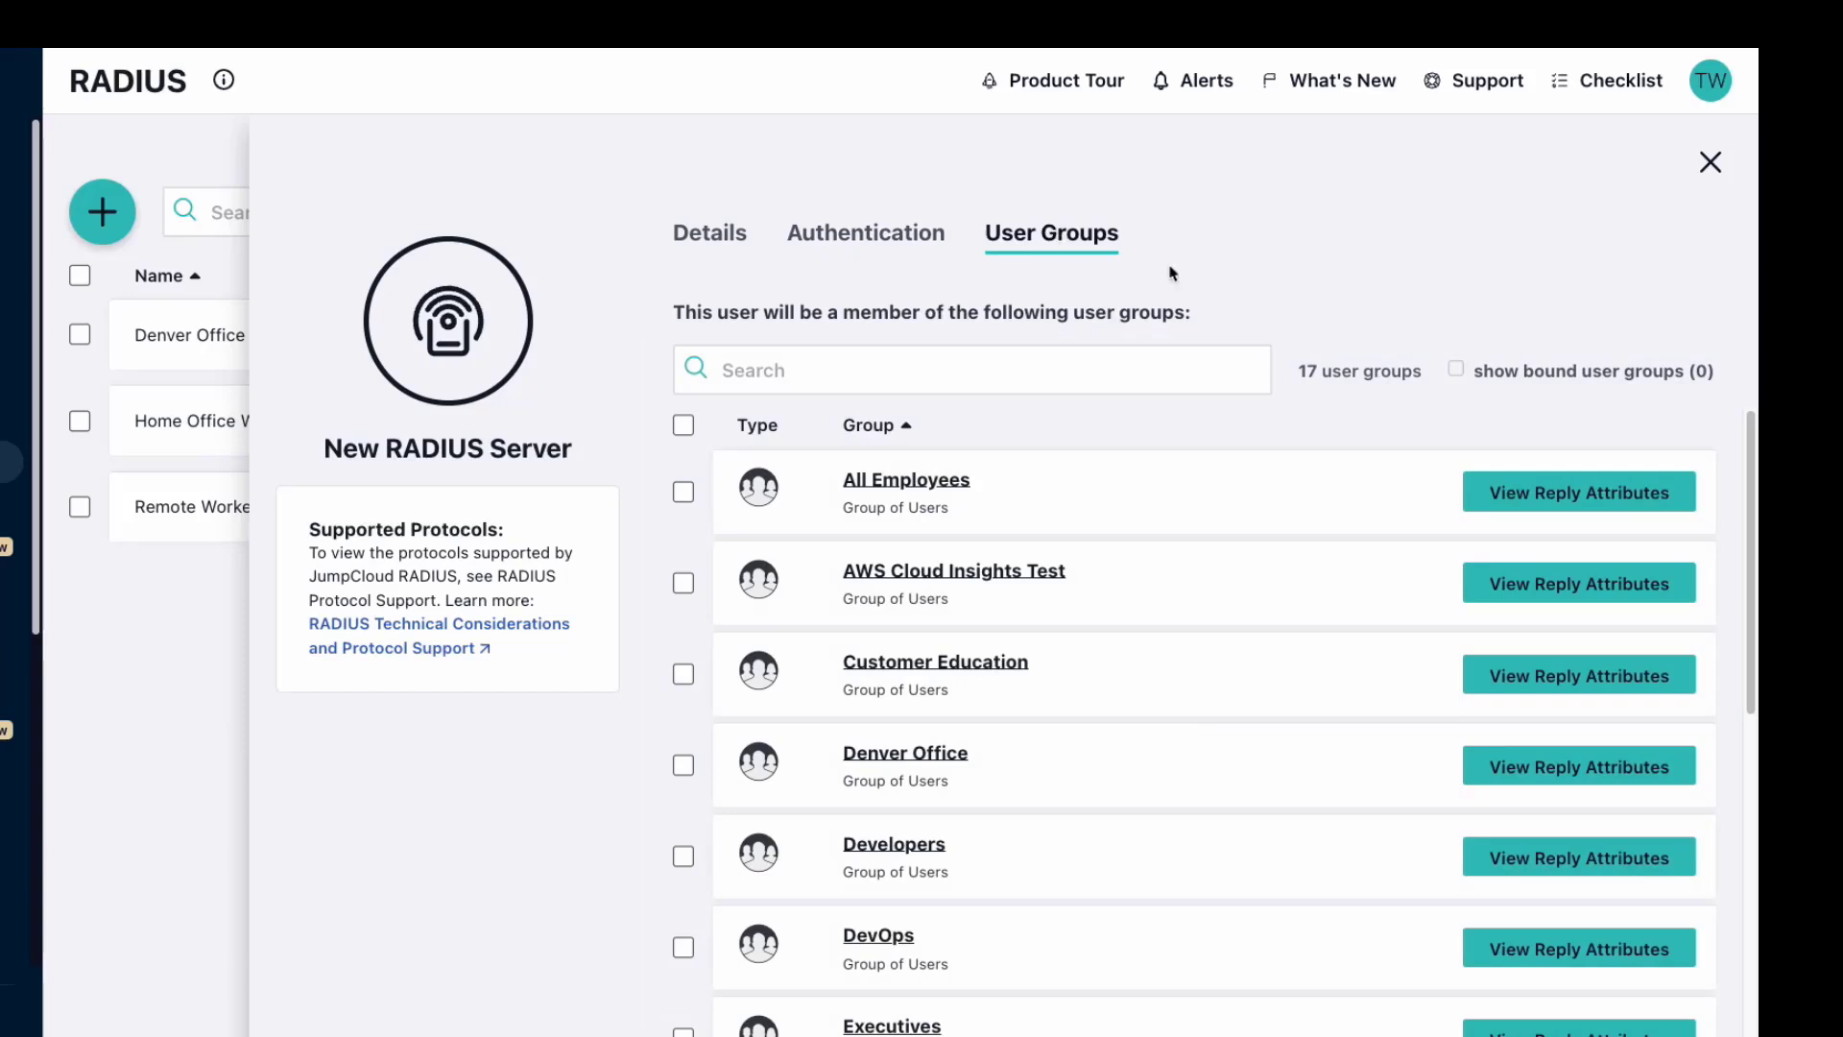
click(683, 765)
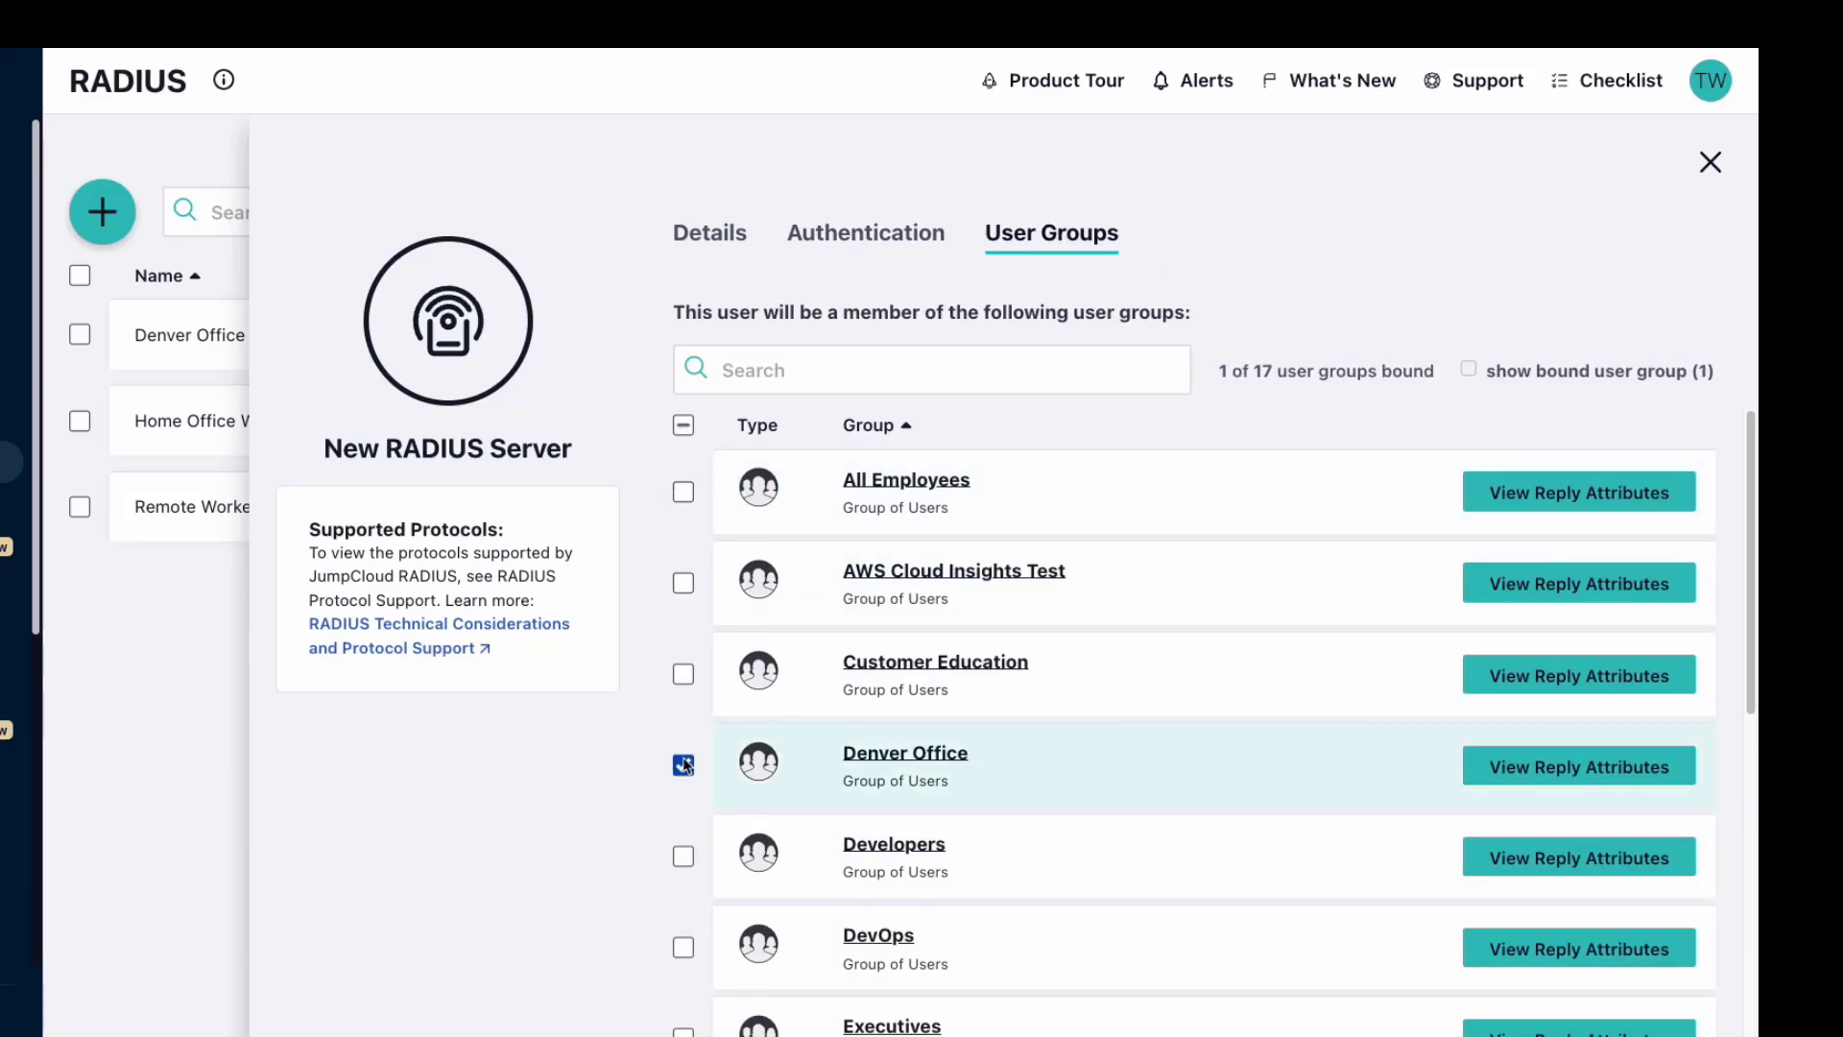
click(684, 493)
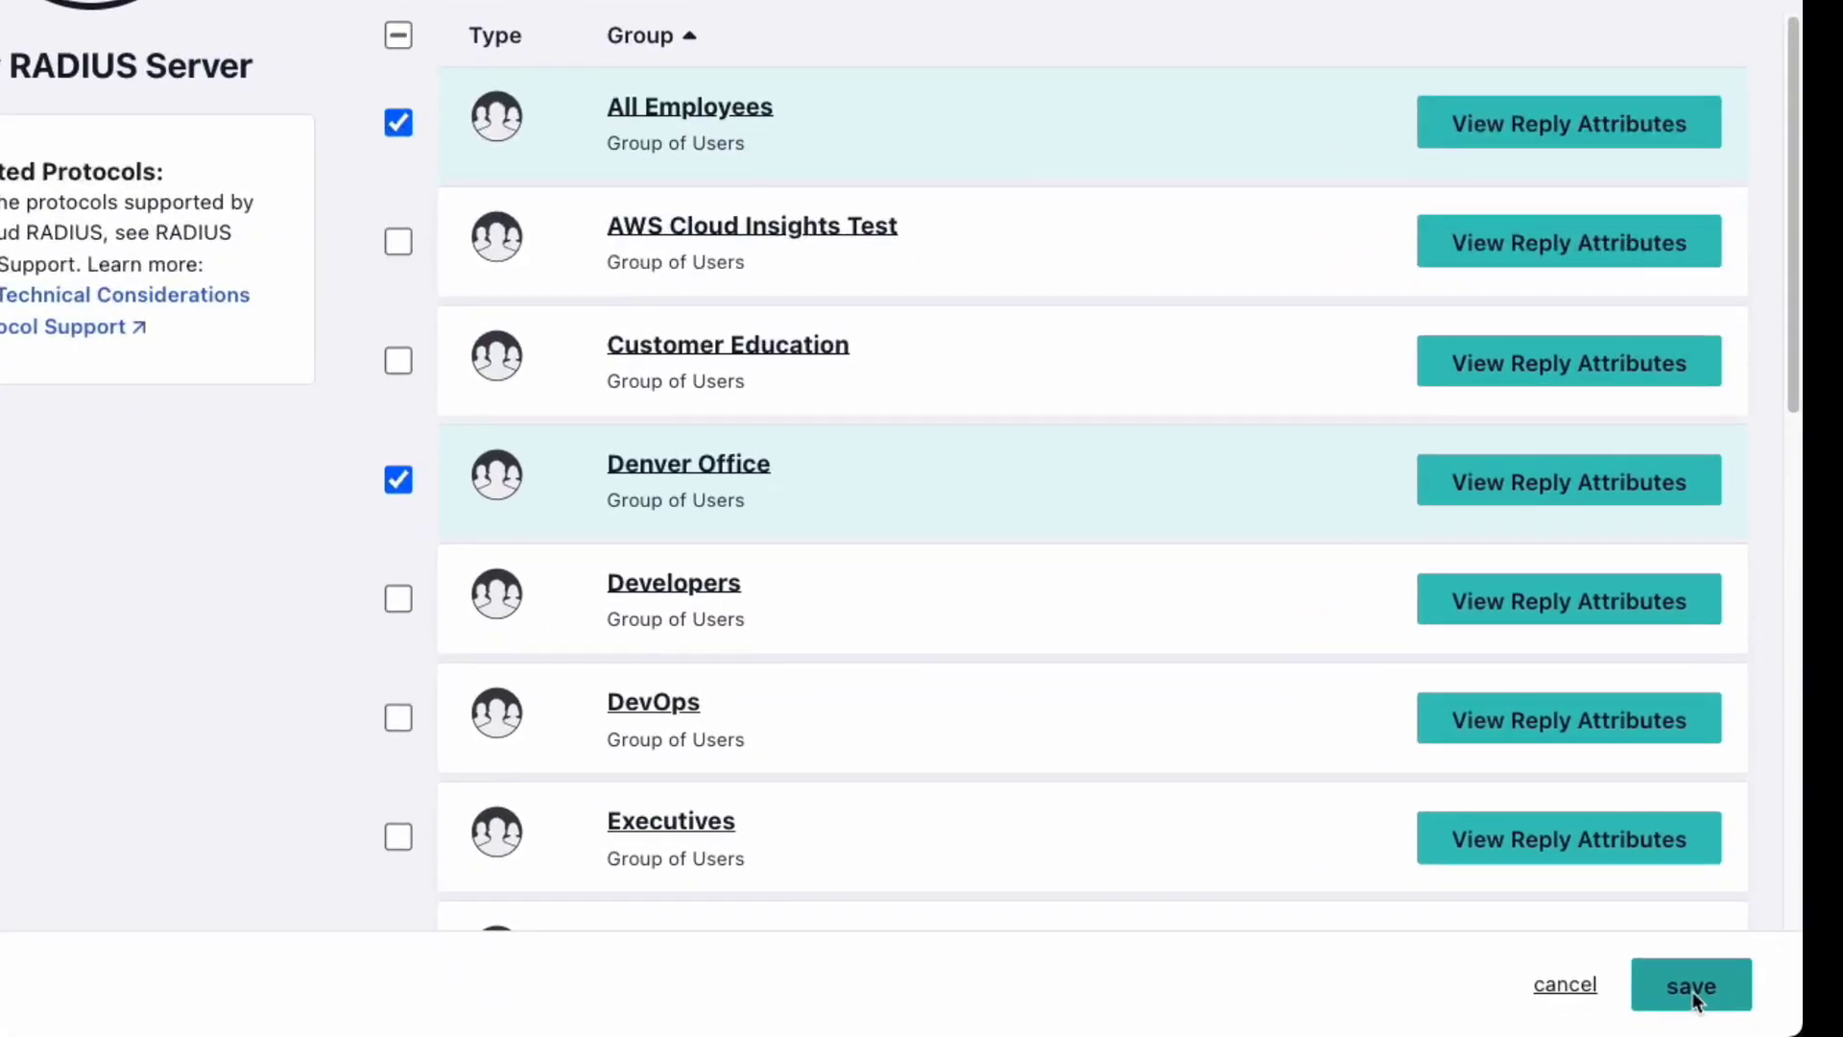
click(1691, 986)
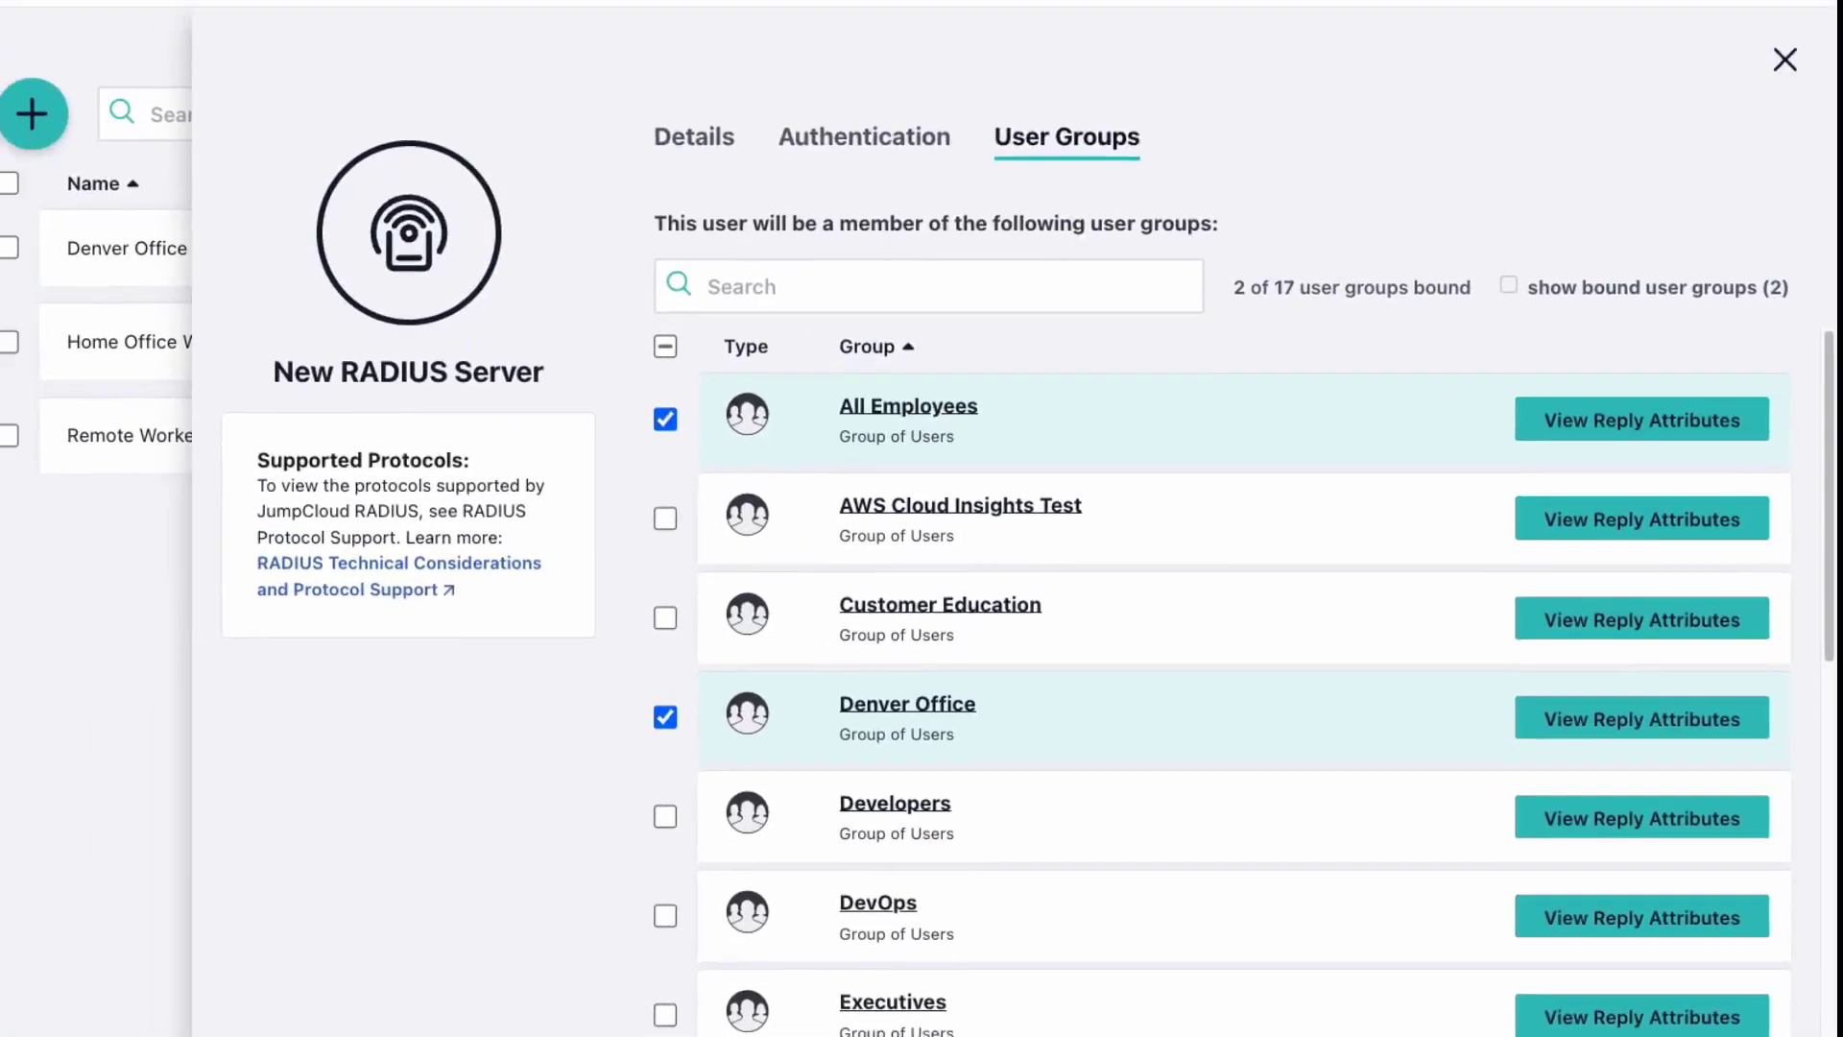